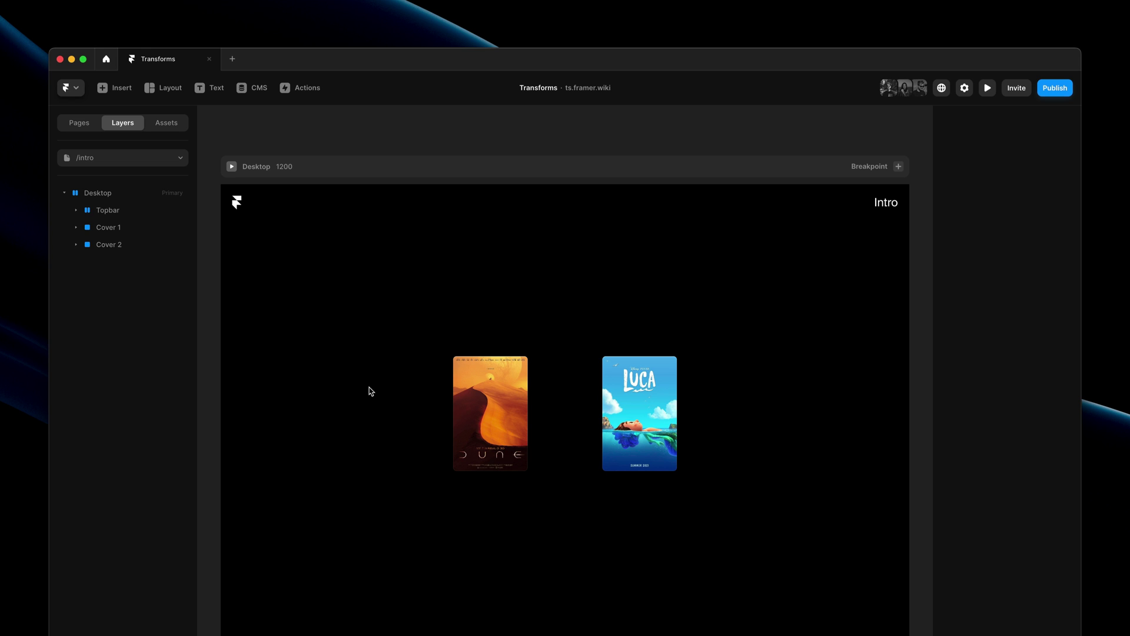
Select Cover 1 (the Dune poster card) and add a Rotate transform at 0°.
left_click(493, 401)
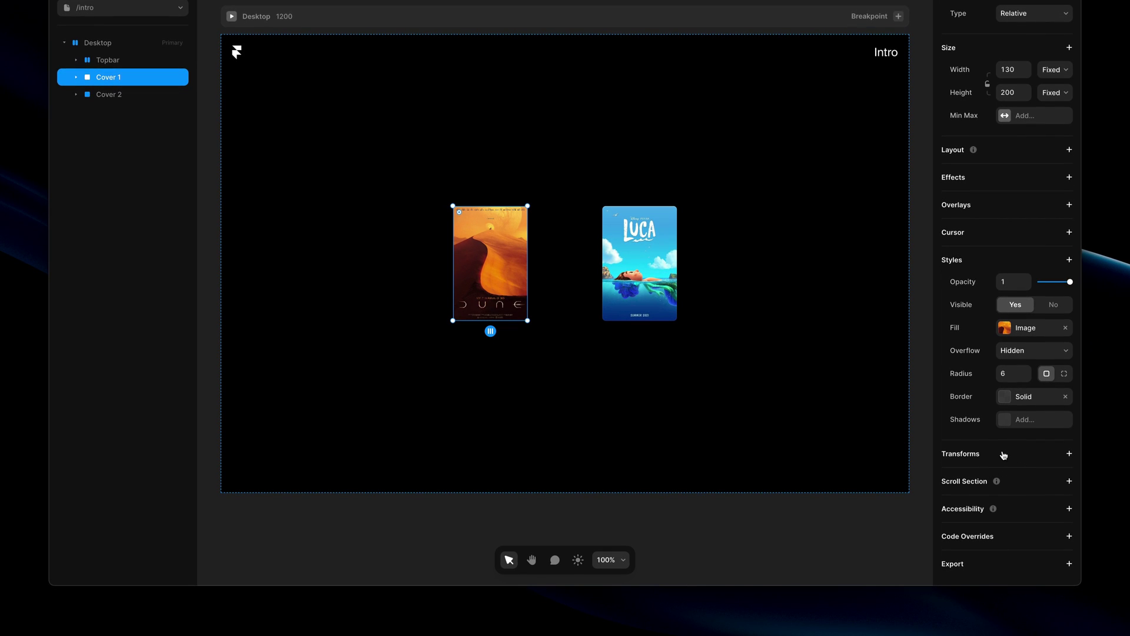
left_click(1014, 452)
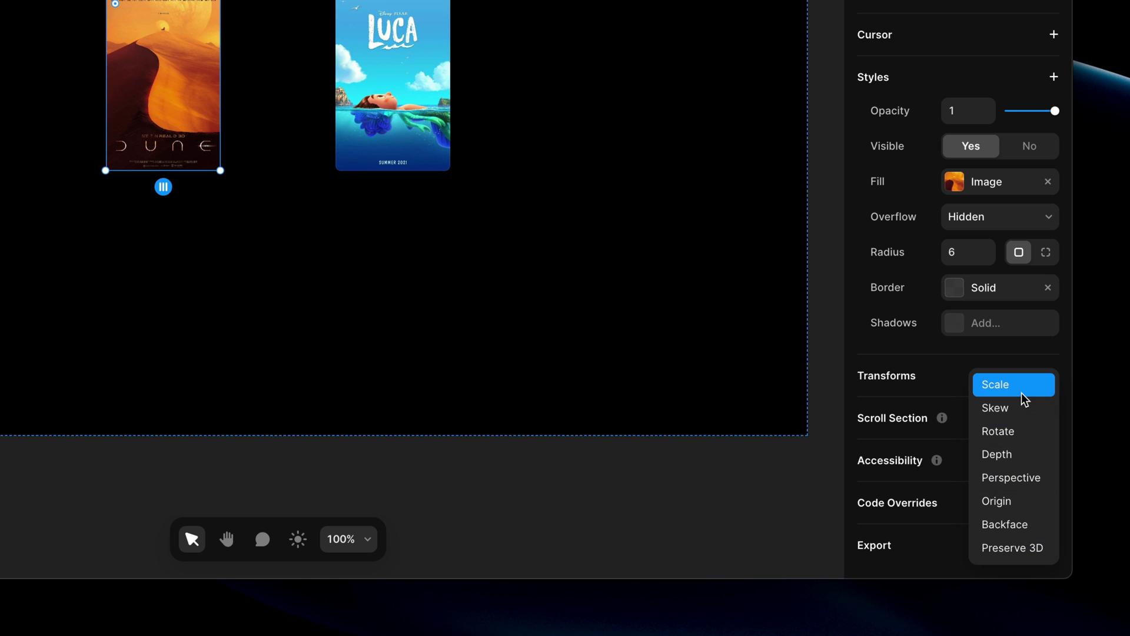
left_click(1029, 435)
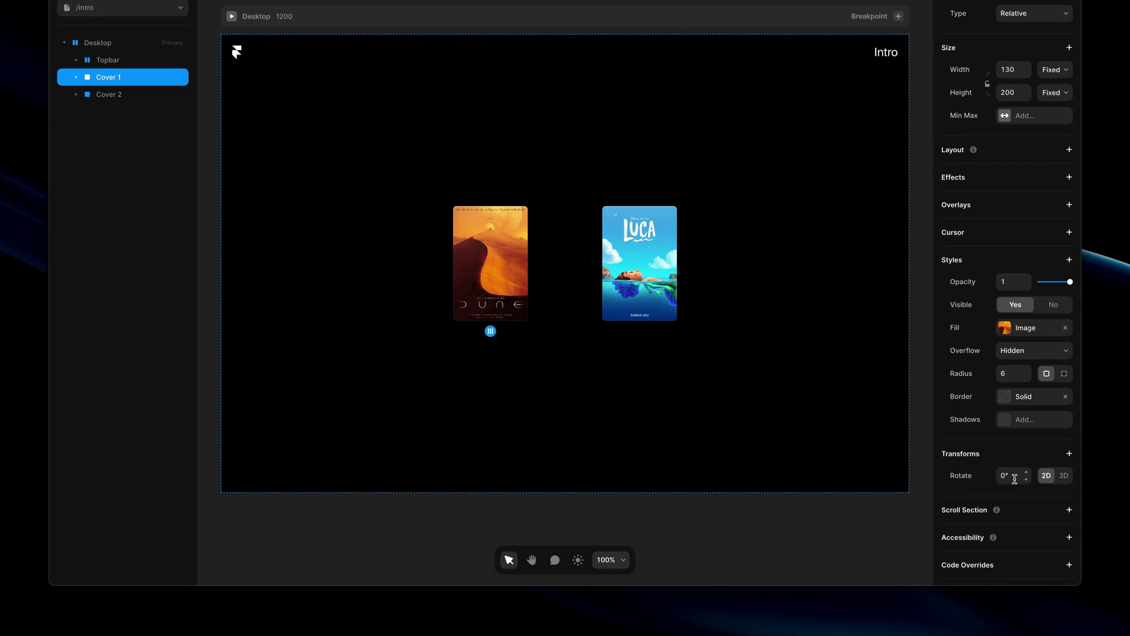
Switch the Dune poster's rotation to 3D and tilt it to about 38° X and 43° Y.
left_click(1063, 477)
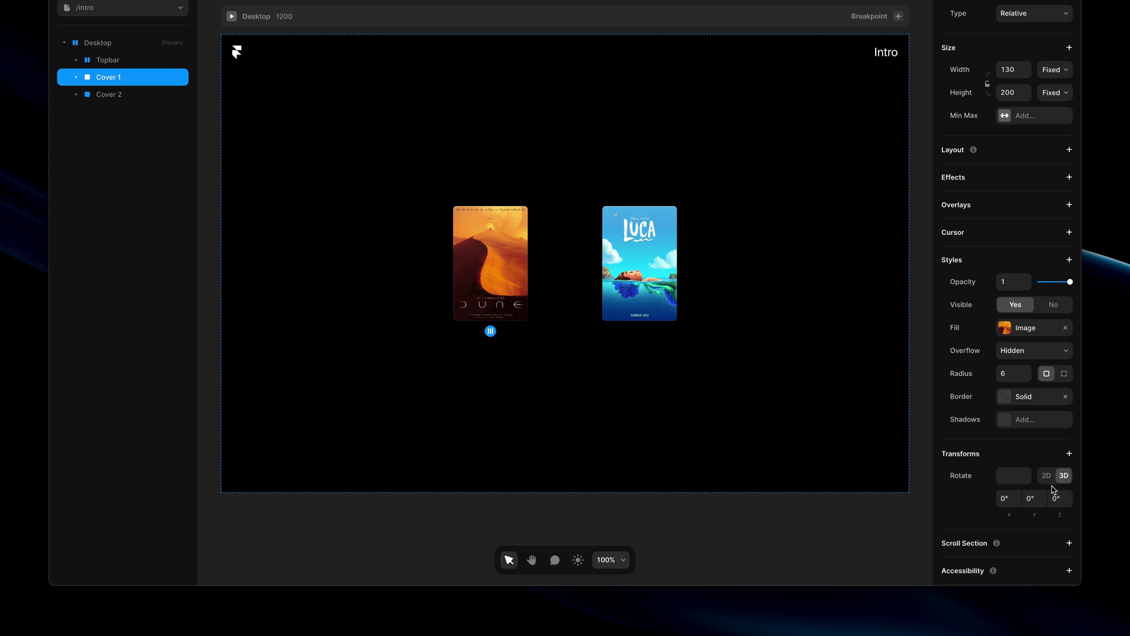
left_click_drag(1008, 498, 1040, 479)
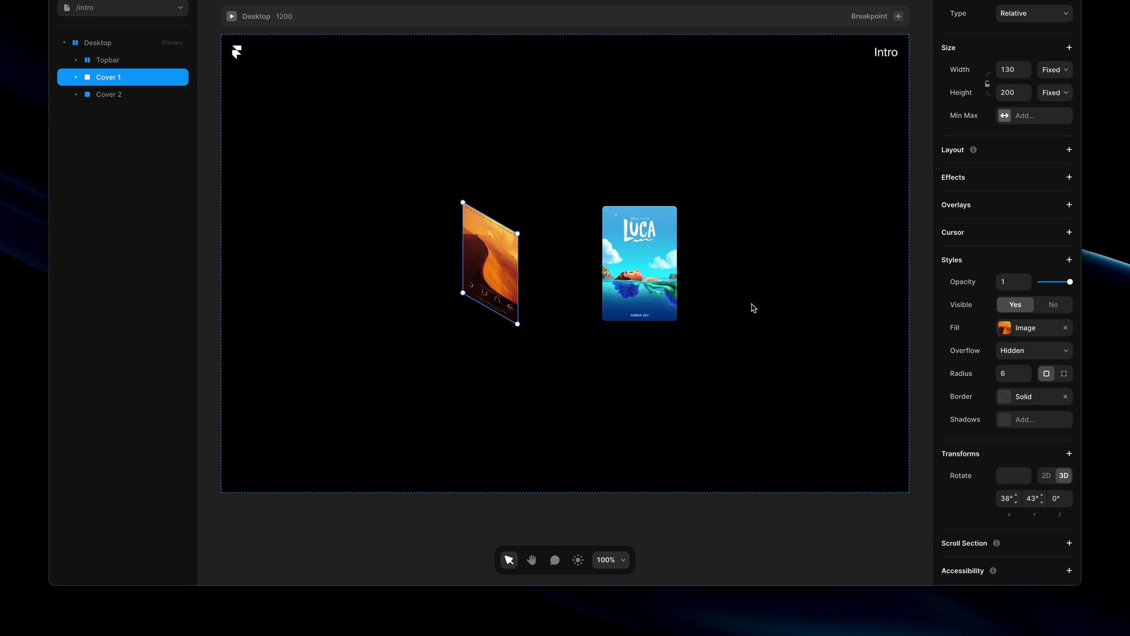
Add a Perspective transform of 1000 to the Dune poster.
left_click(991, 462)
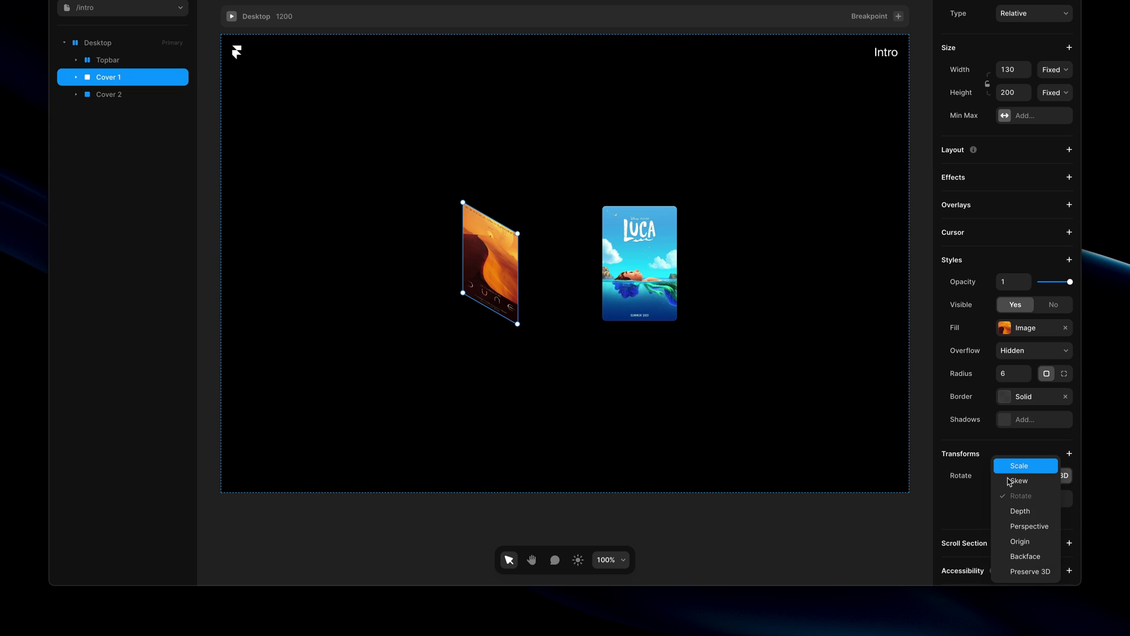
left_click(1020, 526)
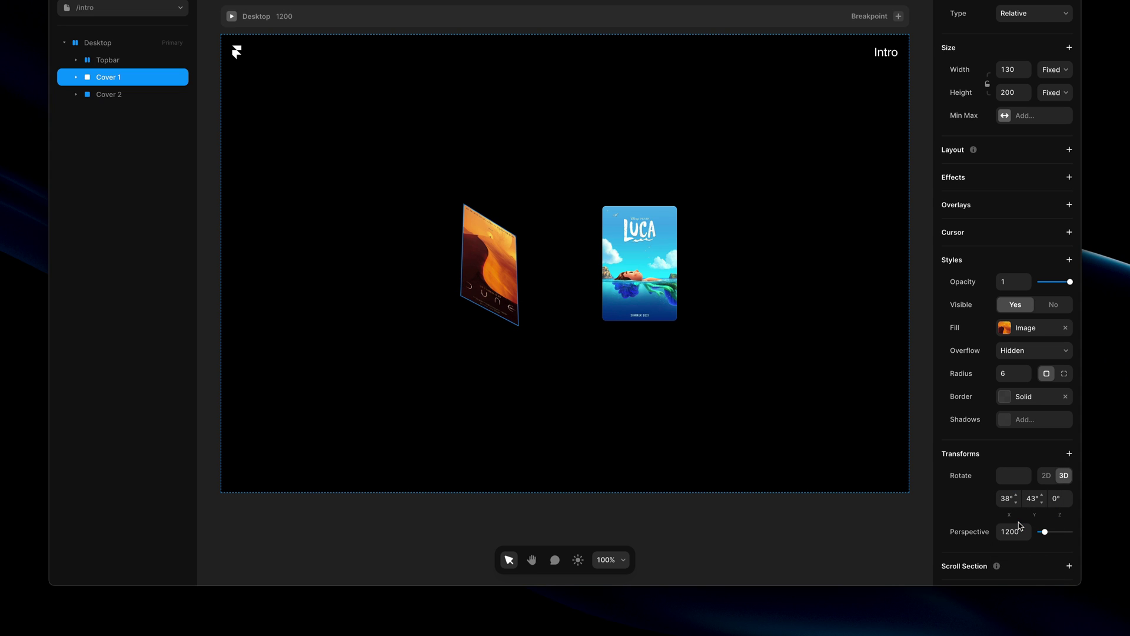
left_click(1019, 524)
type("100")
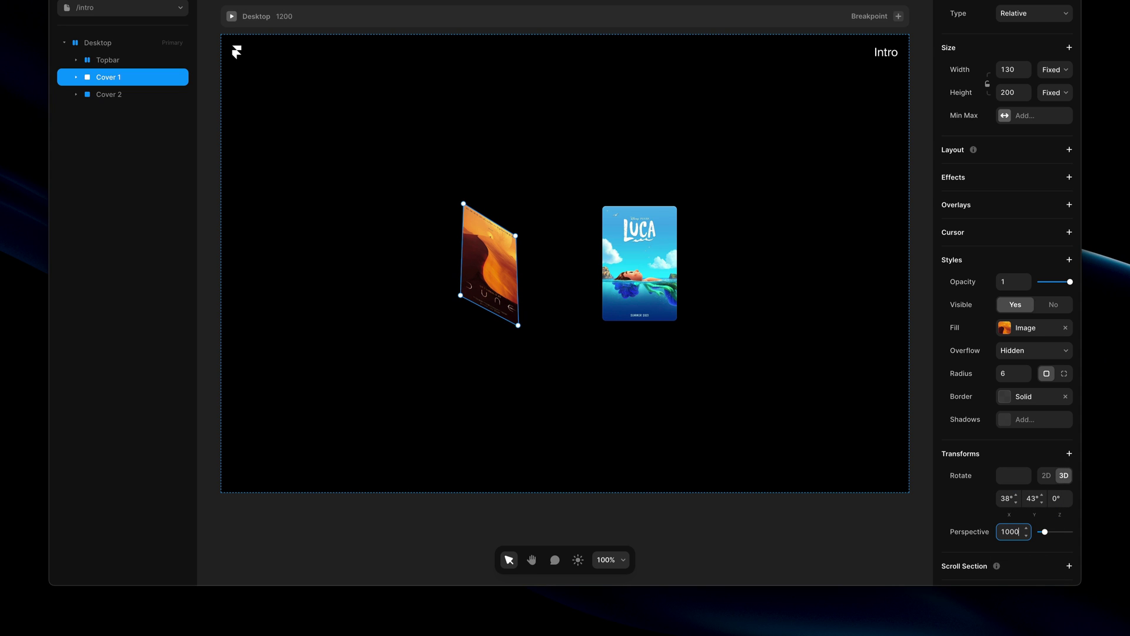
key("Return")
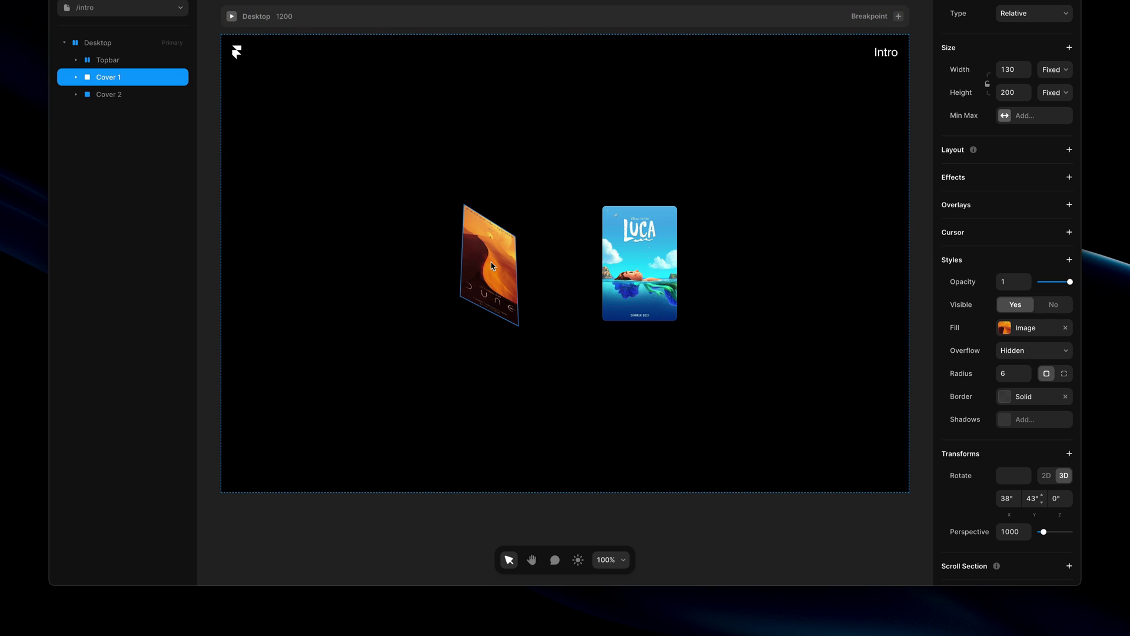
Set the Dune poster's 3D rotation to 0° on X and 45° on Y.
left_click(492, 266)
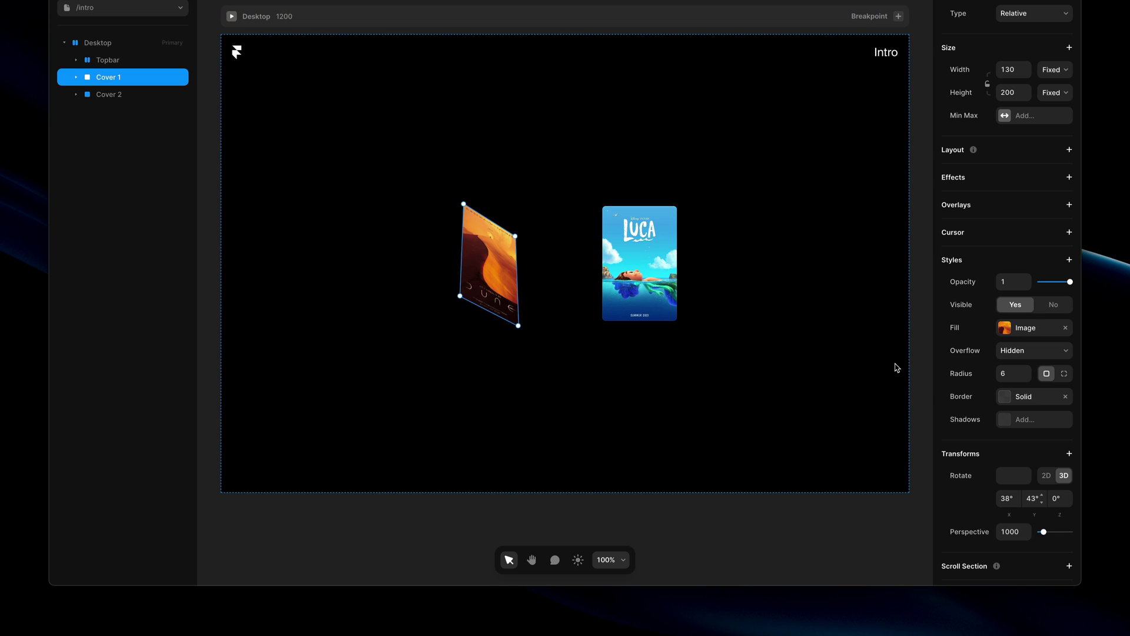
left_click(999, 504)
type("0")
key("Tab")
type("45")
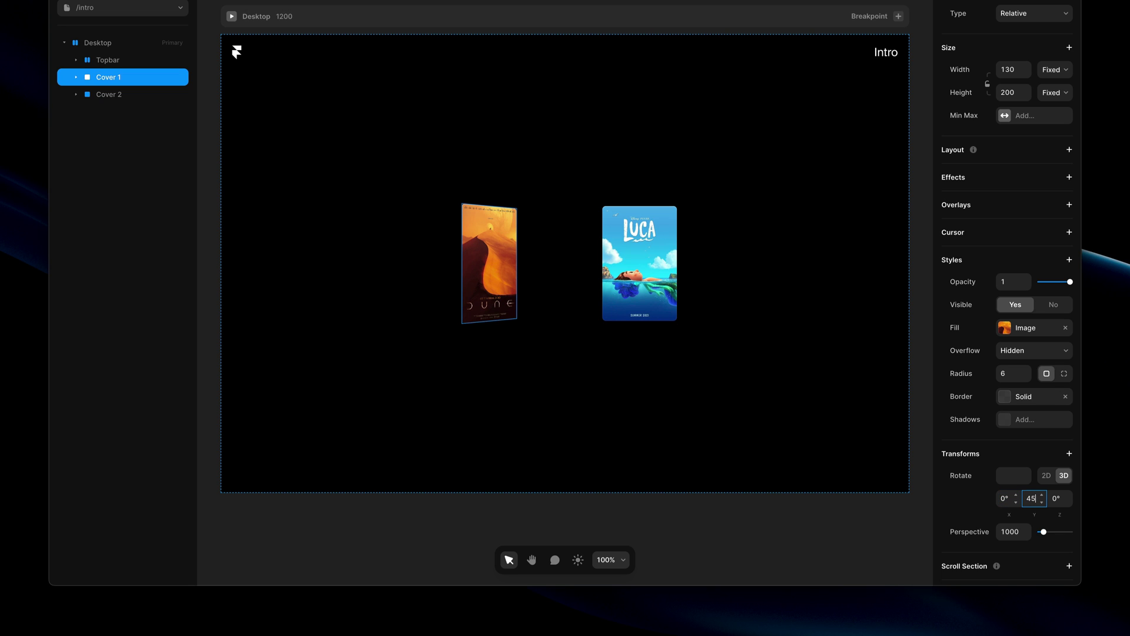
key("Return")
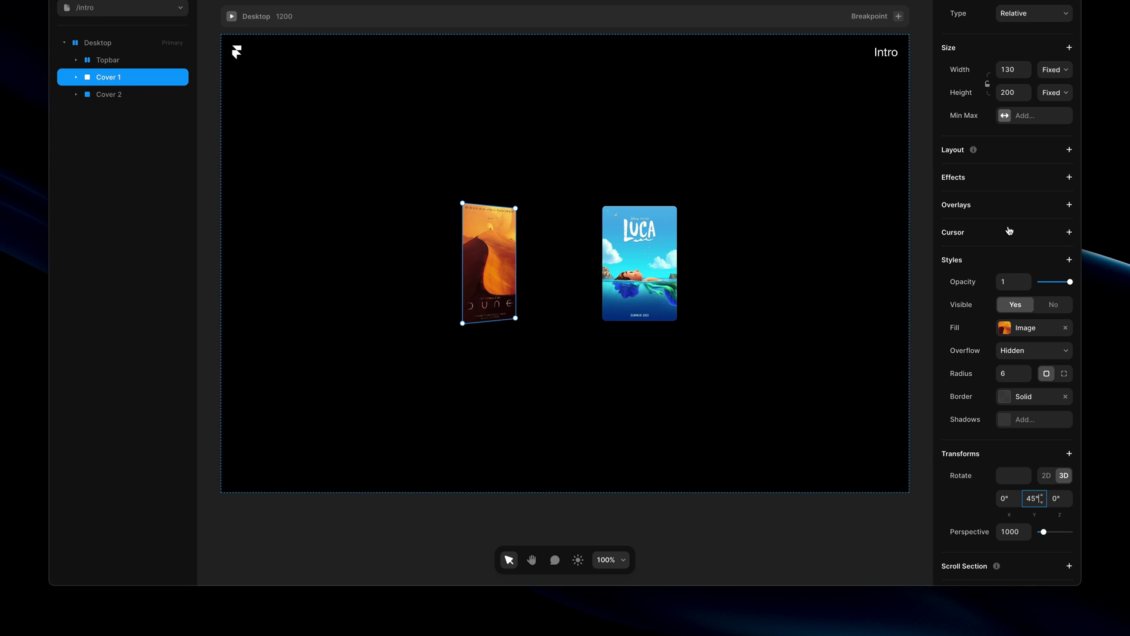
Add a Loop effect to the Dune poster with 3D rotation of 360° on Y.
left_click(1004, 181)
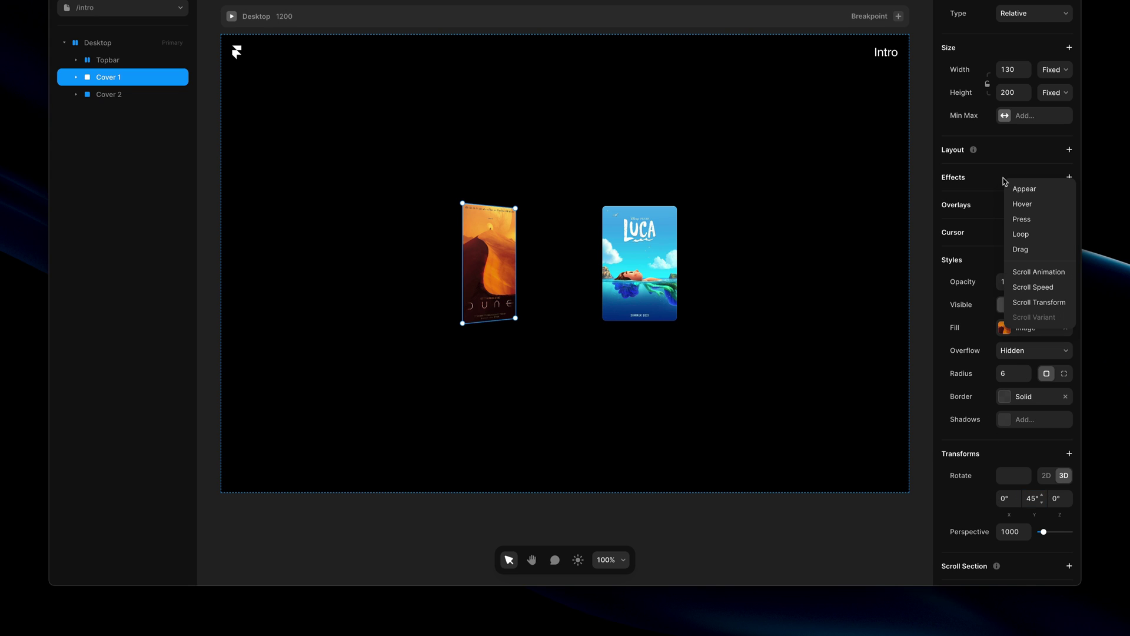
left_click(1039, 236)
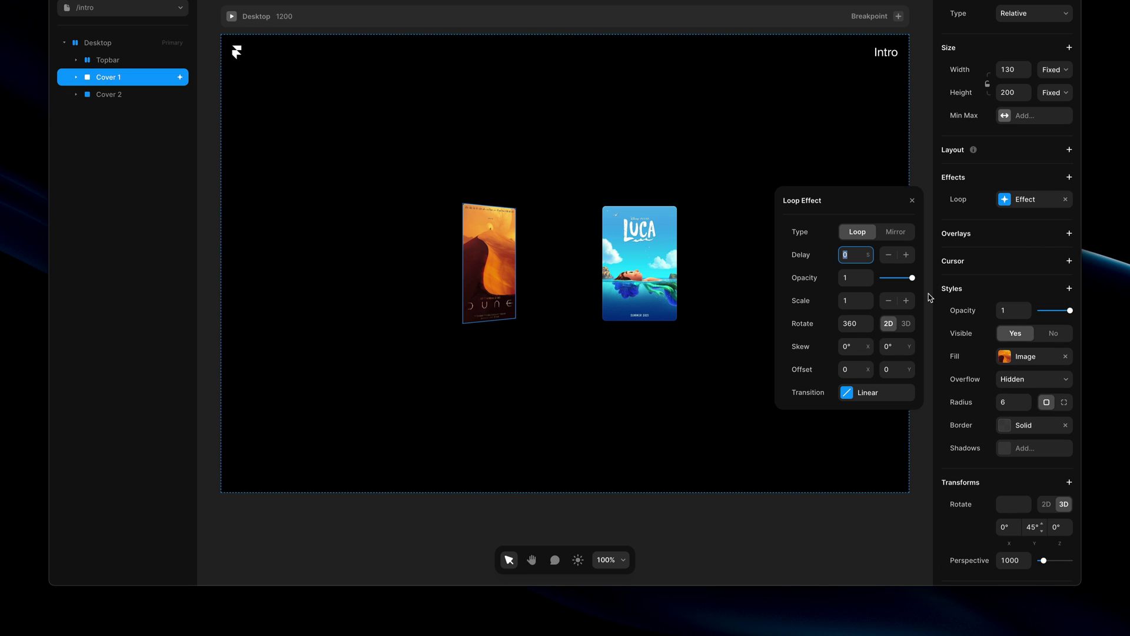
left_click(862, 322)
type("0")
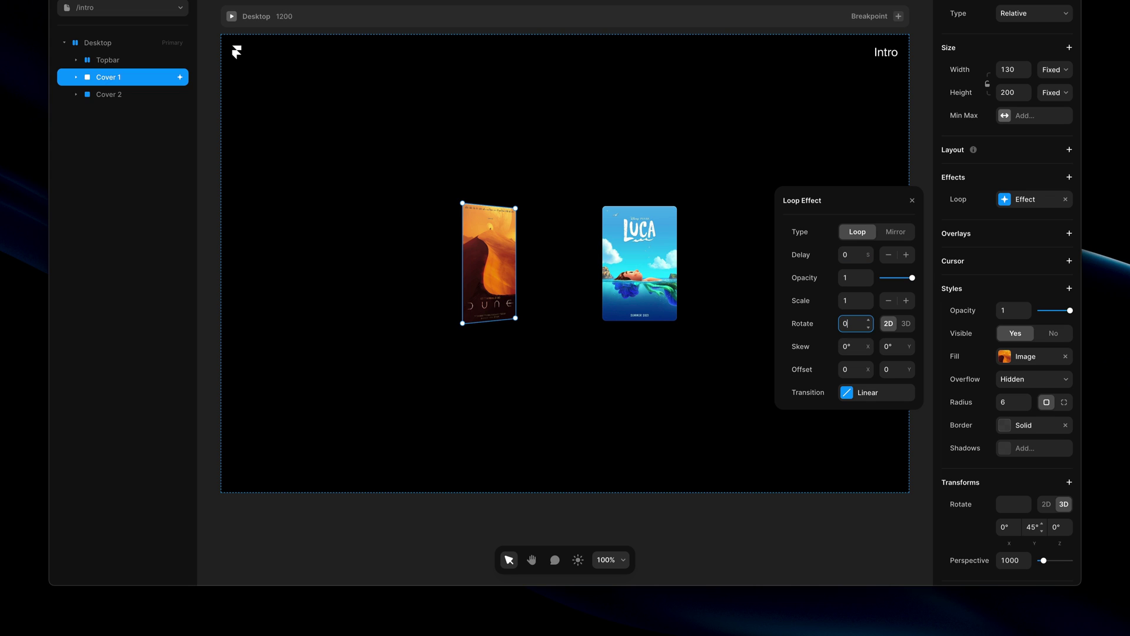
left_click(905, 324)
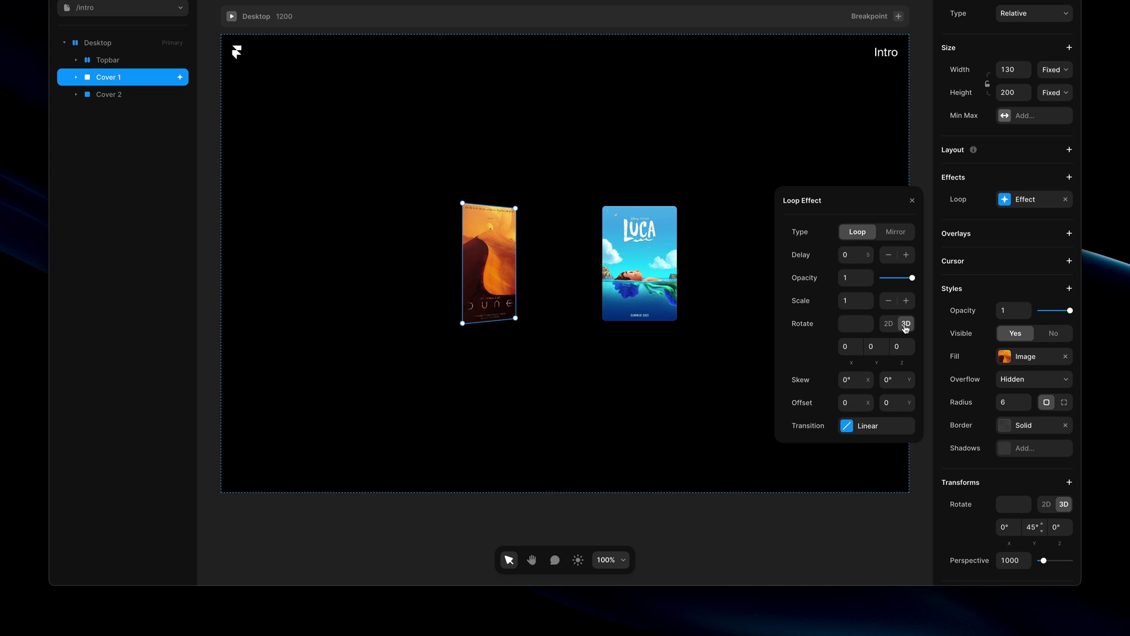
left_click(878, 348)
type("360")
Reset the loop's skew to 0 so the poster stands upright, and edit the transition time.
left_click_drag(870, 383, 876, 362)
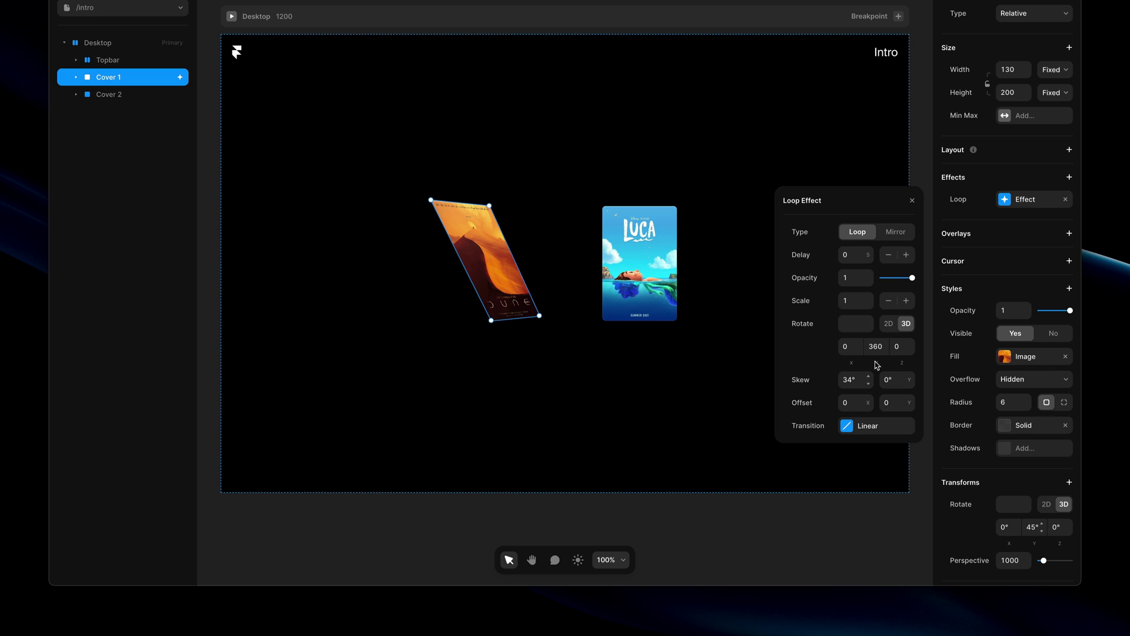
left_click(860, 378)
type("0")
key("Return")
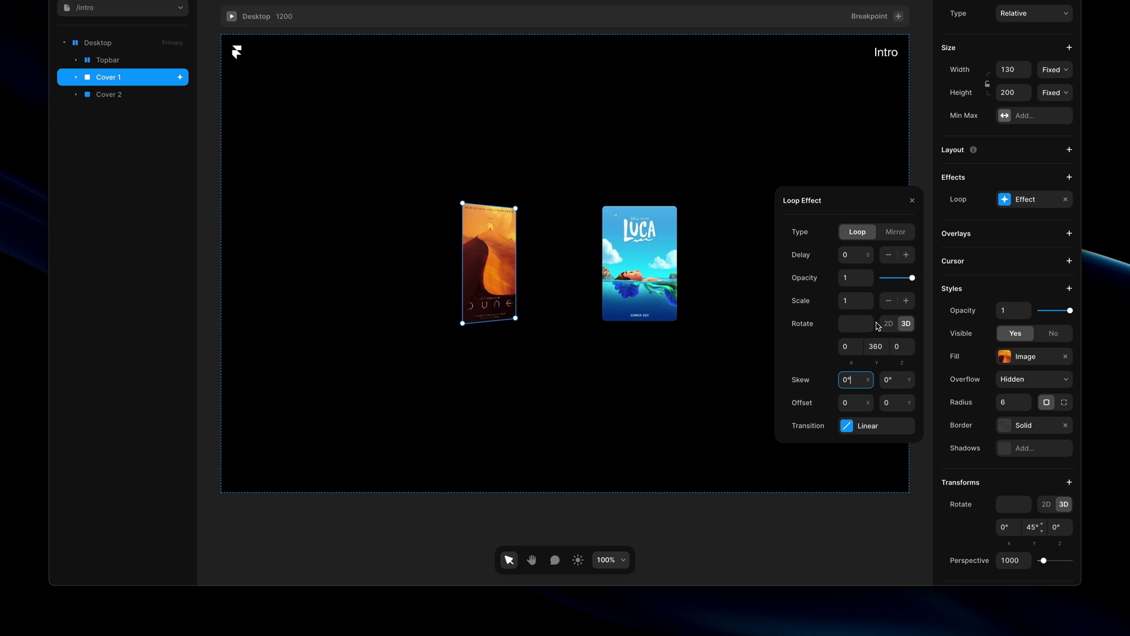
left_click(863, 424)
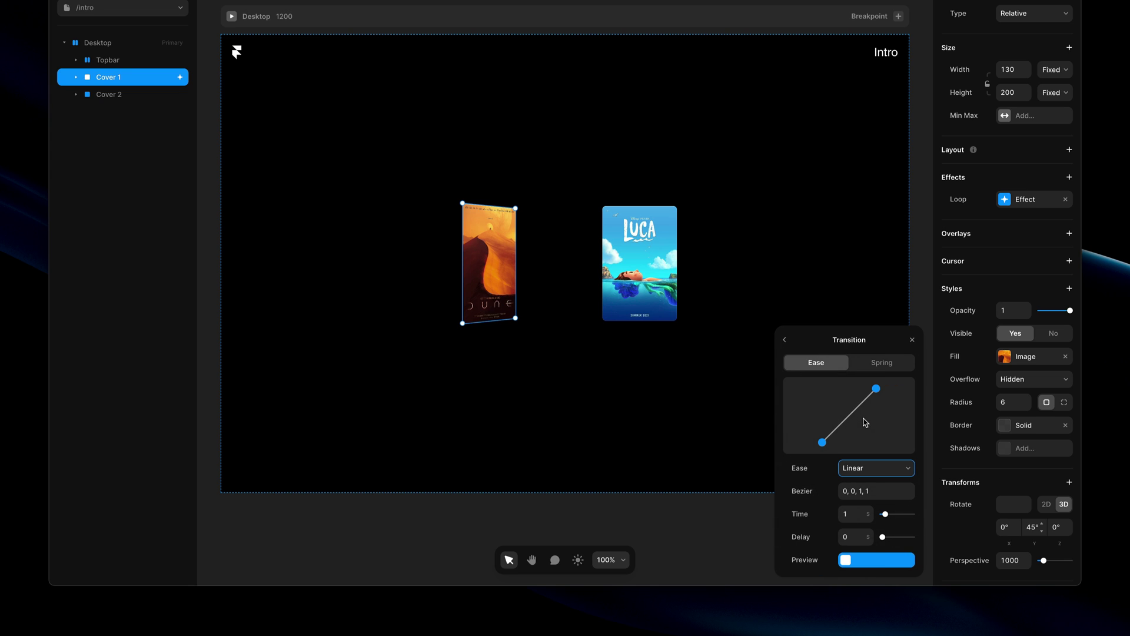
left_click(854, 513)
Set the loop's transition time to 4 seconds and close the Transition settings.
type("4")
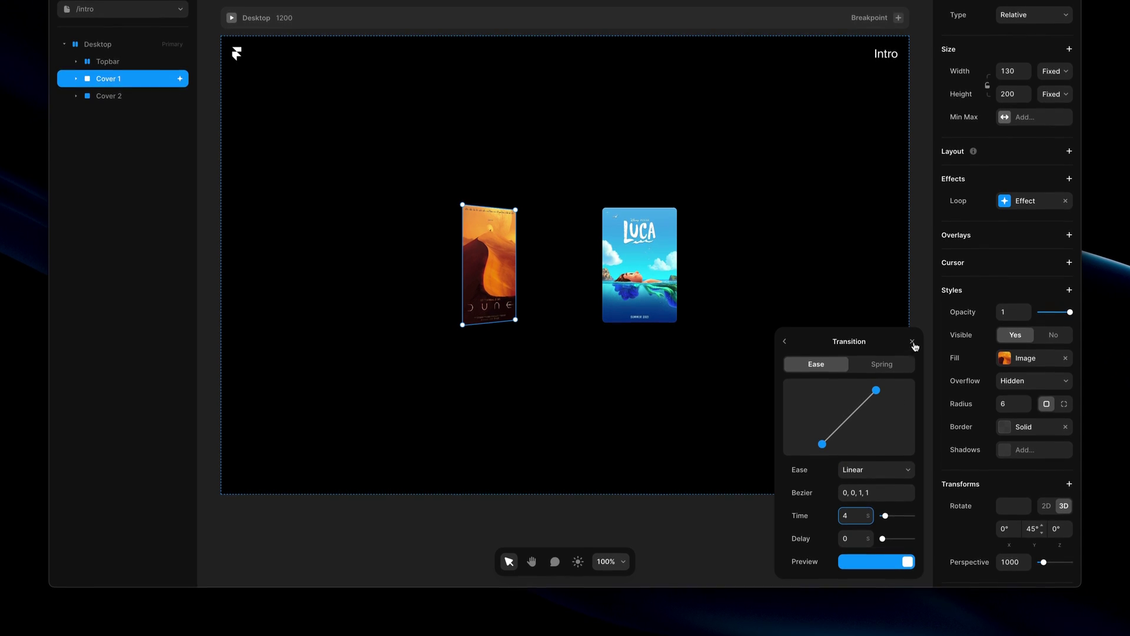
left_click(912, 340)
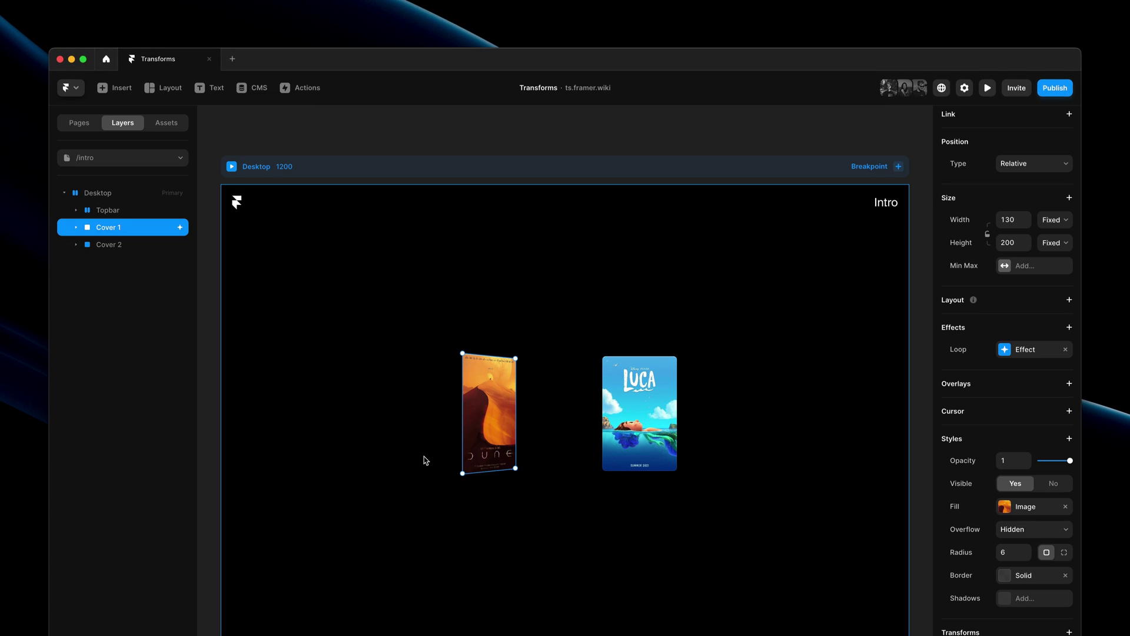
Copy the Dune poster's Loop effect and paste it onto the Luca poster.
right_click(1023, 362)
left_click(696, 317)
left_click(109, 244)
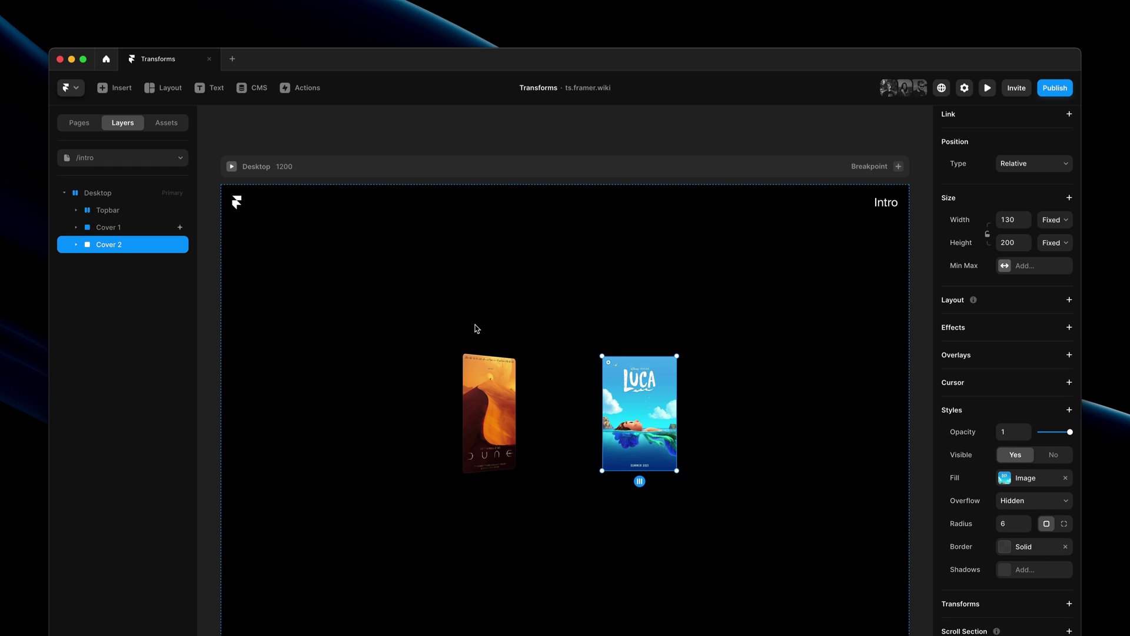
left_click(977, 336)
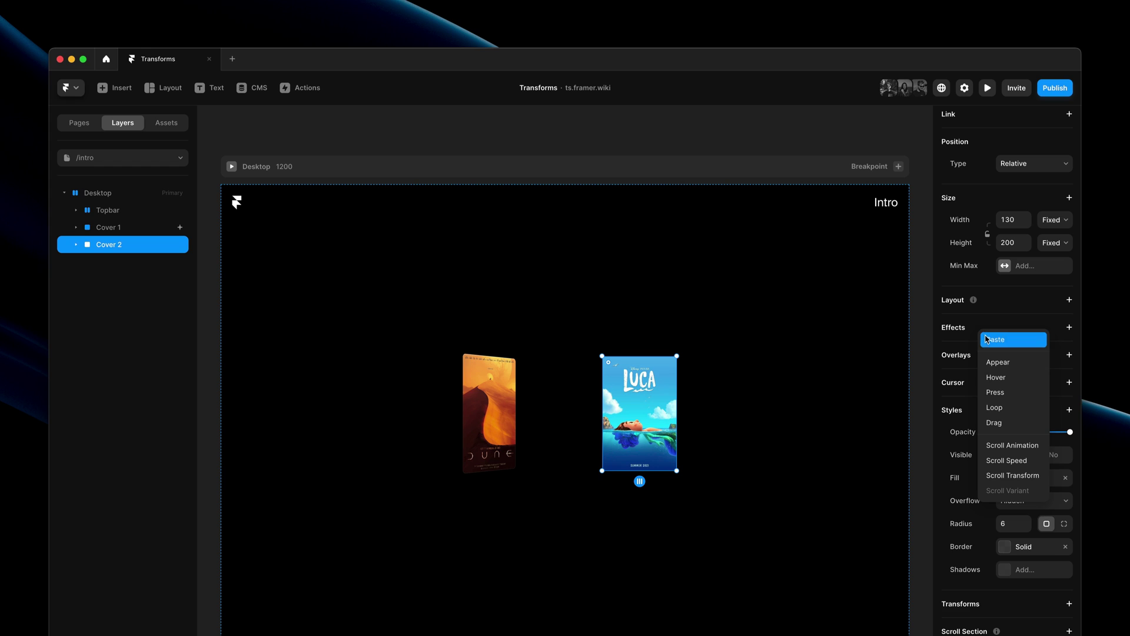
left_click(995, 337)
Copy the Dune poster's 3D transforms (45° Y, perspective 1000) onto the Luca poster.
left_click(498, 375)
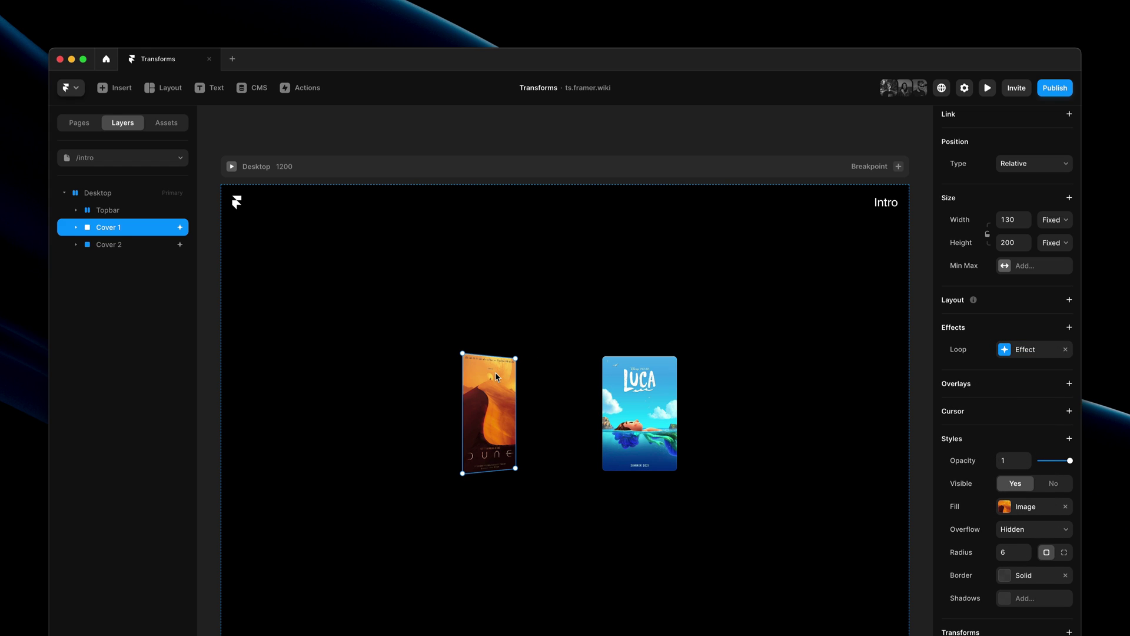
scroll(977, 557, "down", 3)
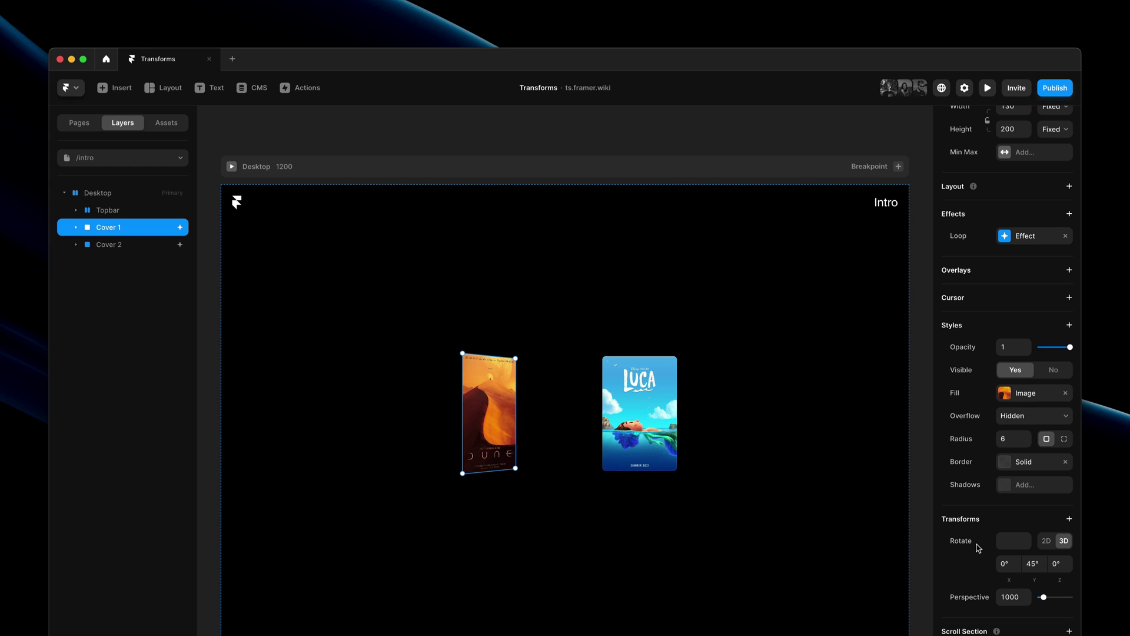
left_click(1005, 531)
left_click(668, 462)
scroll(1000, 530, "down", 2)
right_click(1002, 600)
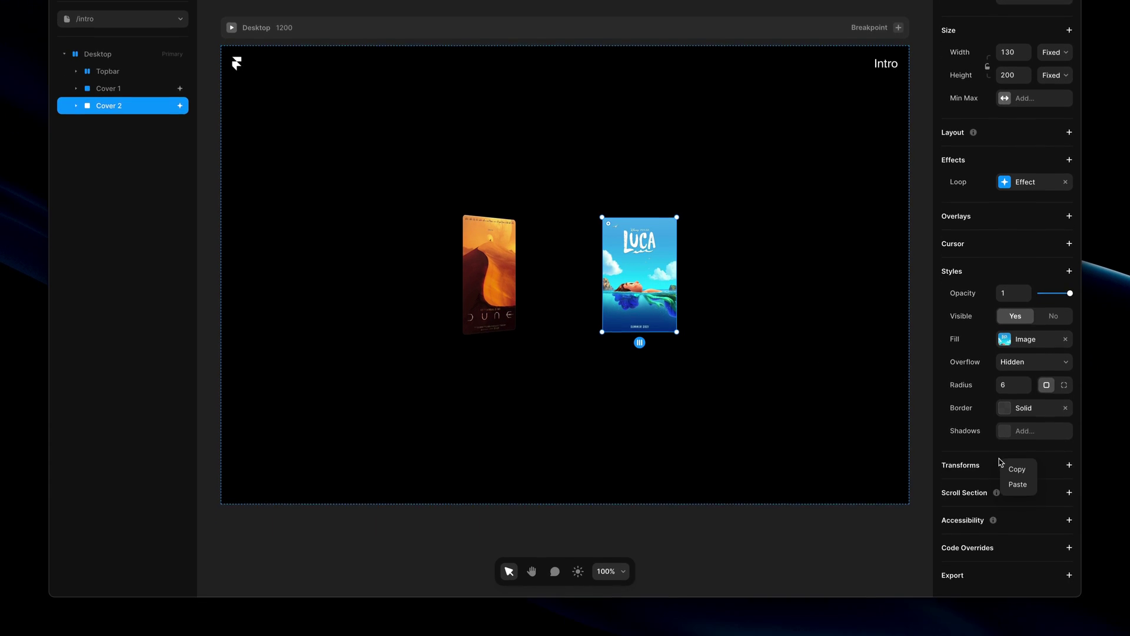
left_click(1013, 612)
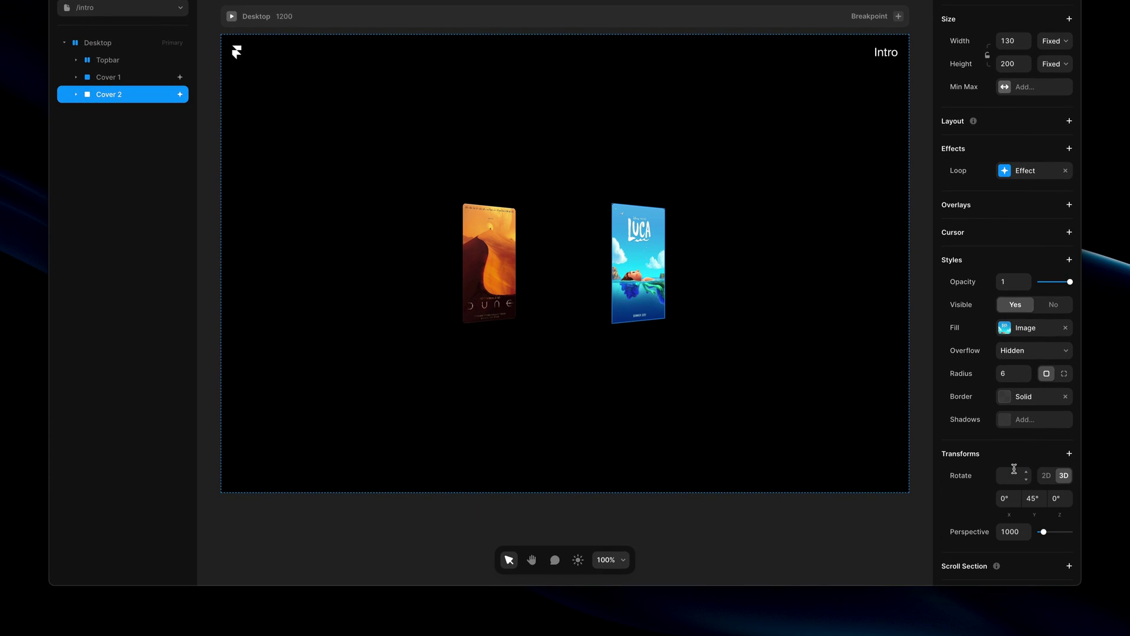
scroll(1013, 468, "down", 2)
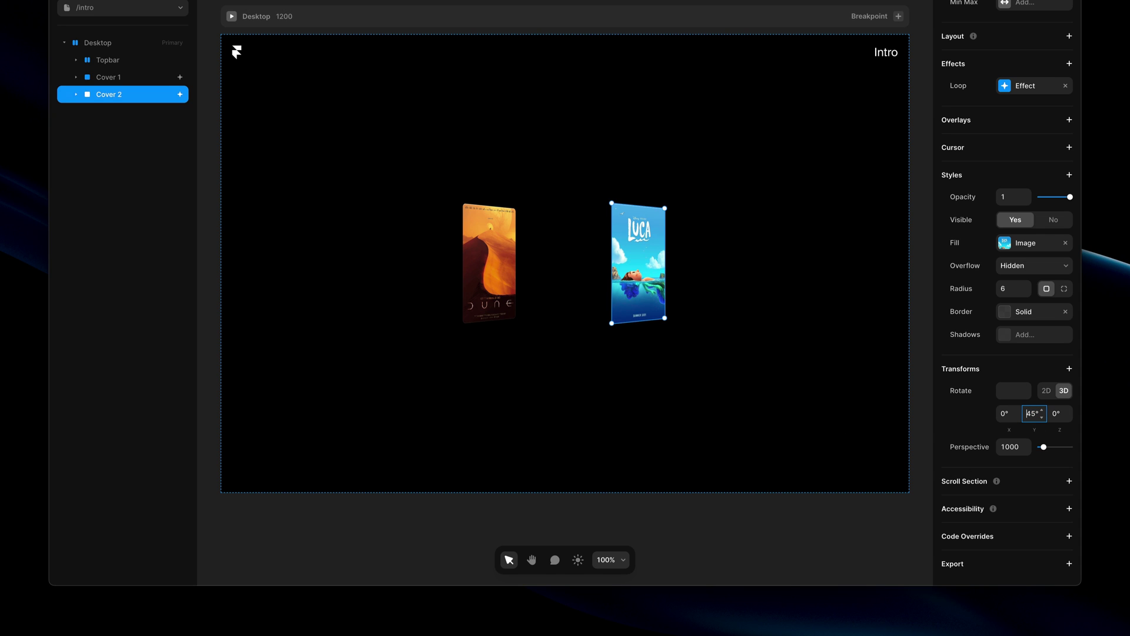
Change the Luca poster's Y rotation to -45°, add an Origin with X at 0%, and preview.
type("-")
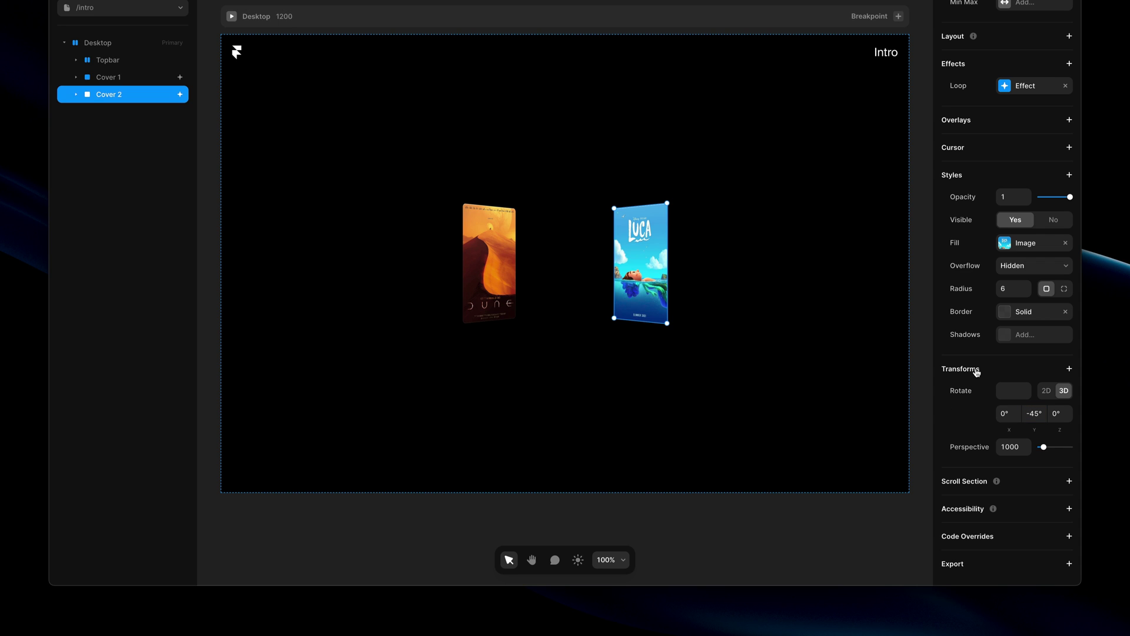
left_click(977, 371)
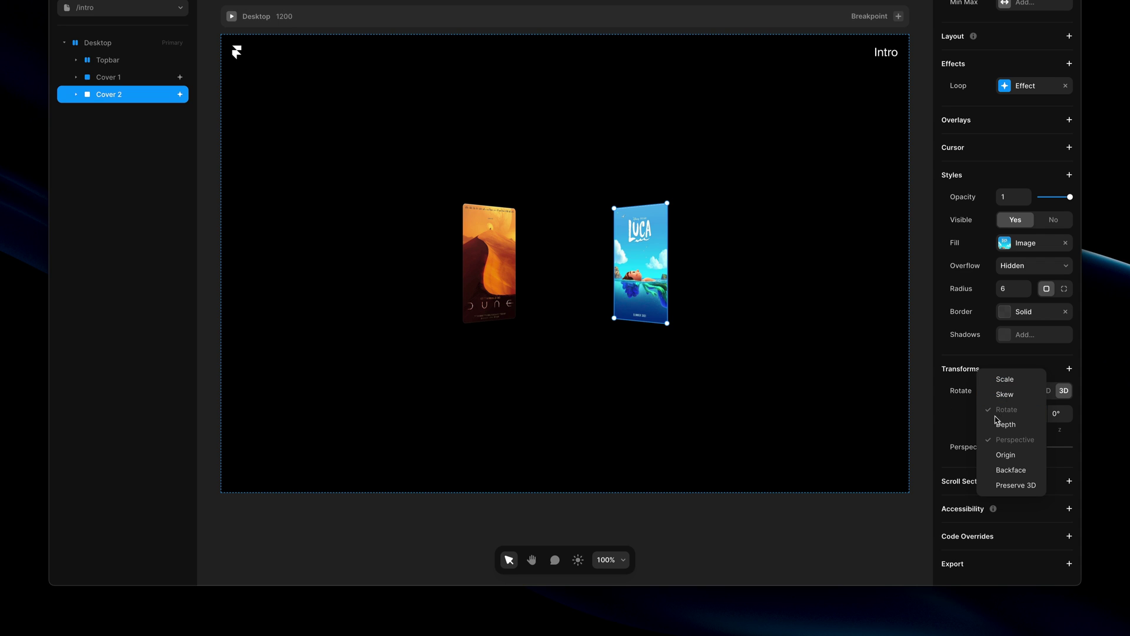
left_click(1027, 458)
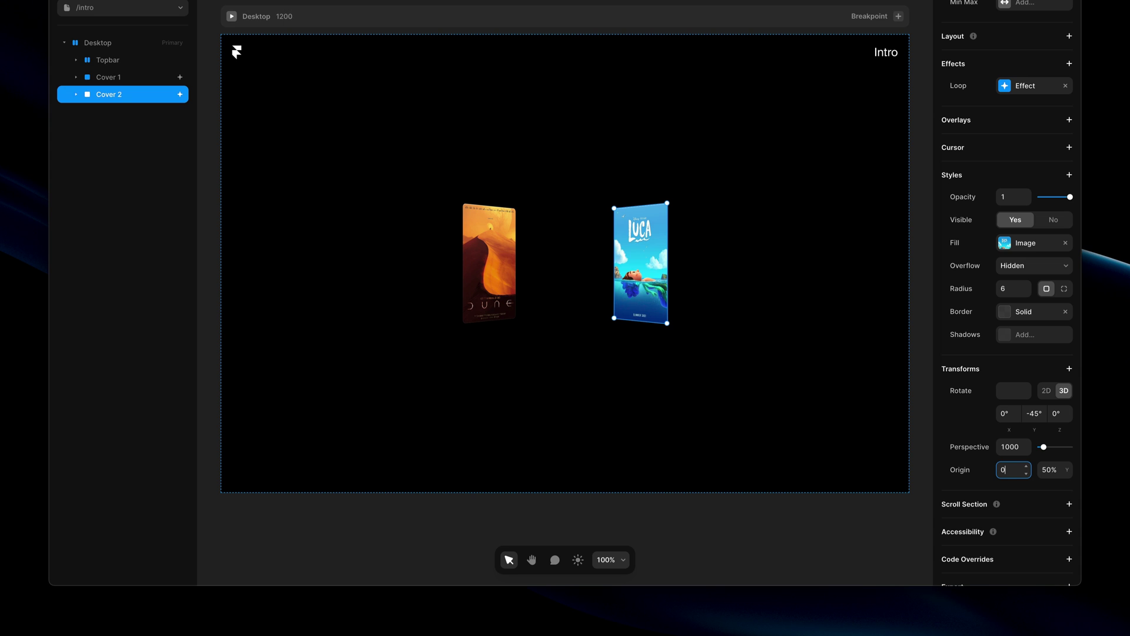
type("%")
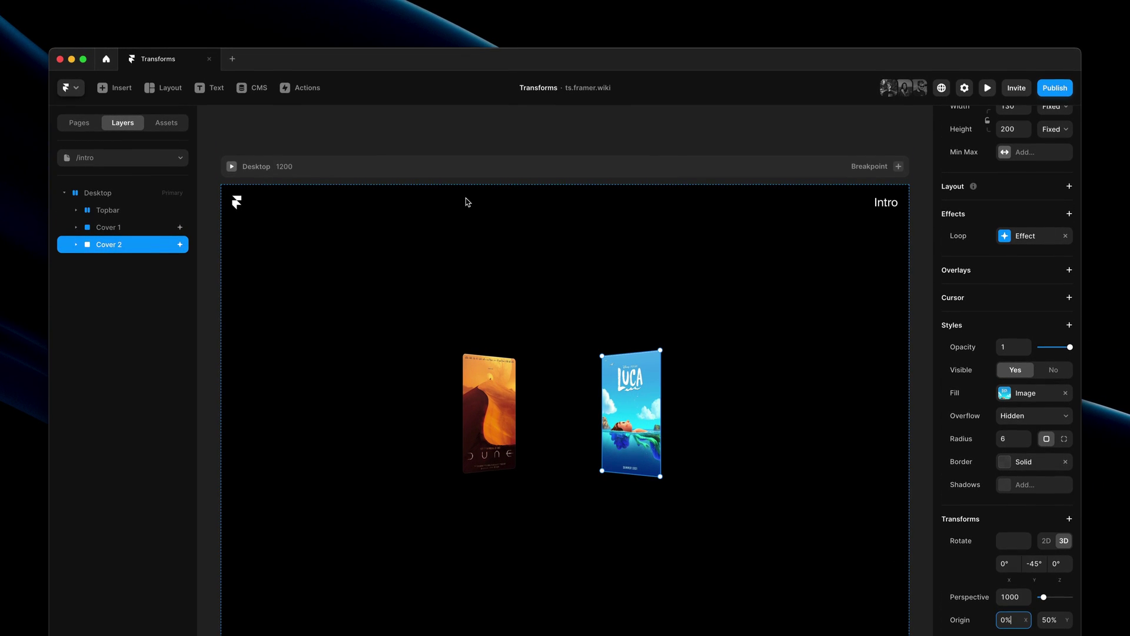
left_click(232, 167)
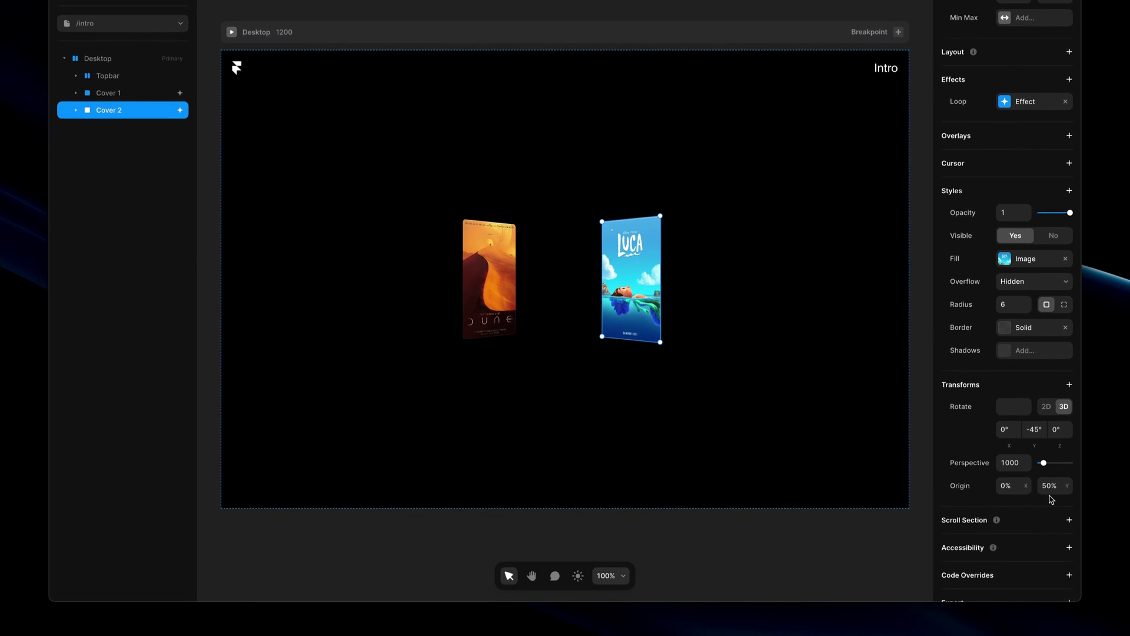
Set the Luca poster's origin Y to 0% and rotate it -25° around Z.
left_click(1051, 621)
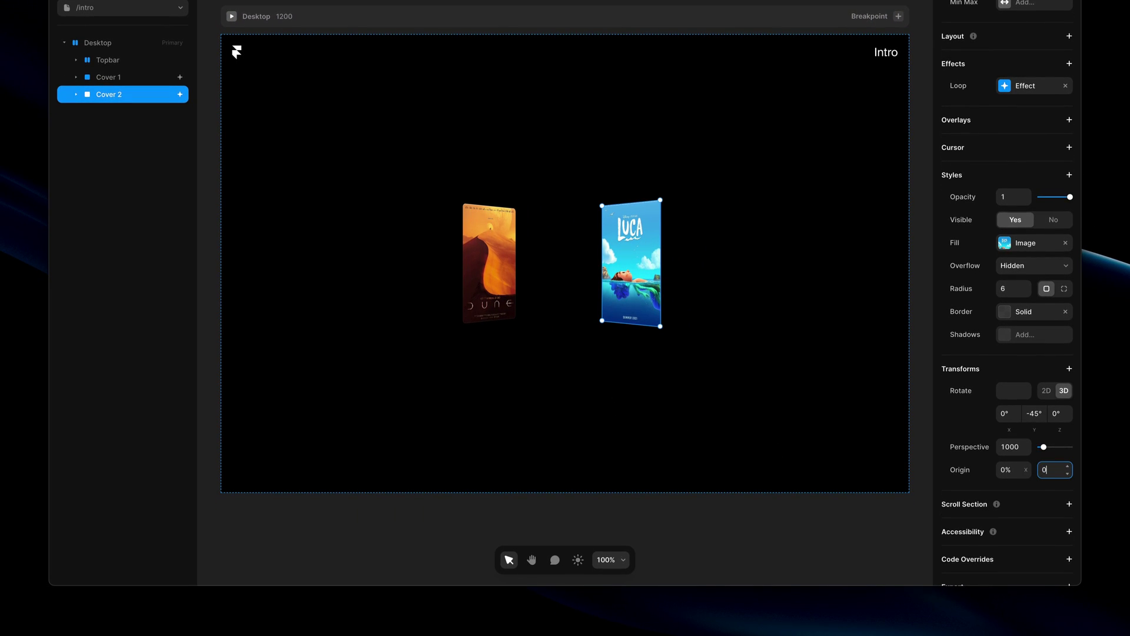
type("0")
key("Return")
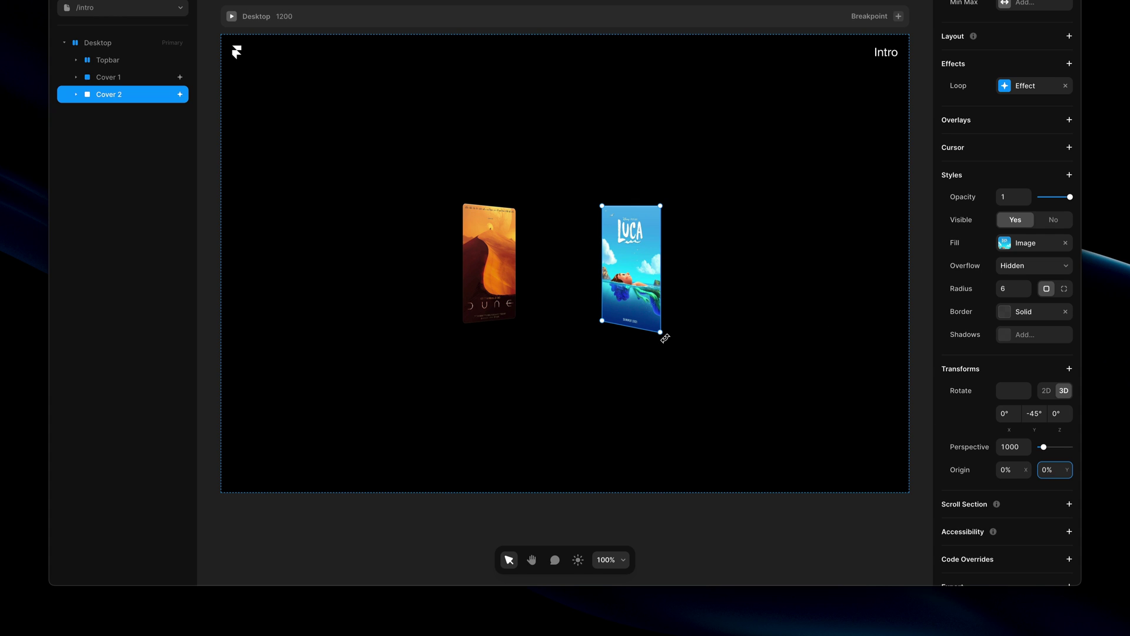
left_click_drag(665, 338, 699, 321)
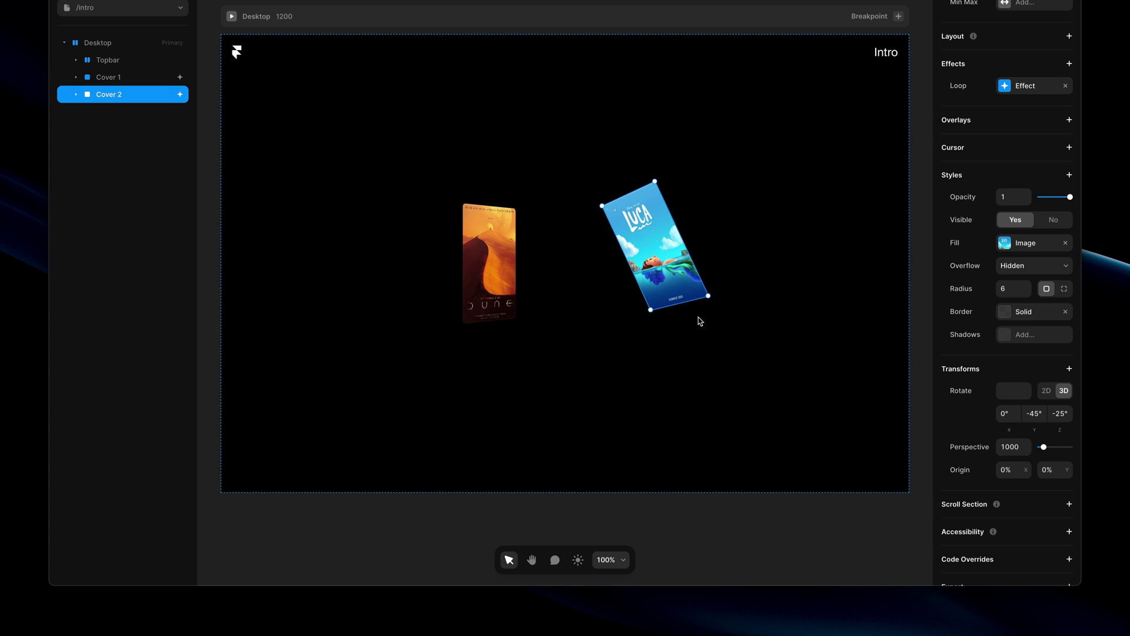
Undo the Luca poster's -25° Z tilt and deselect it.
key("ctrl+z")
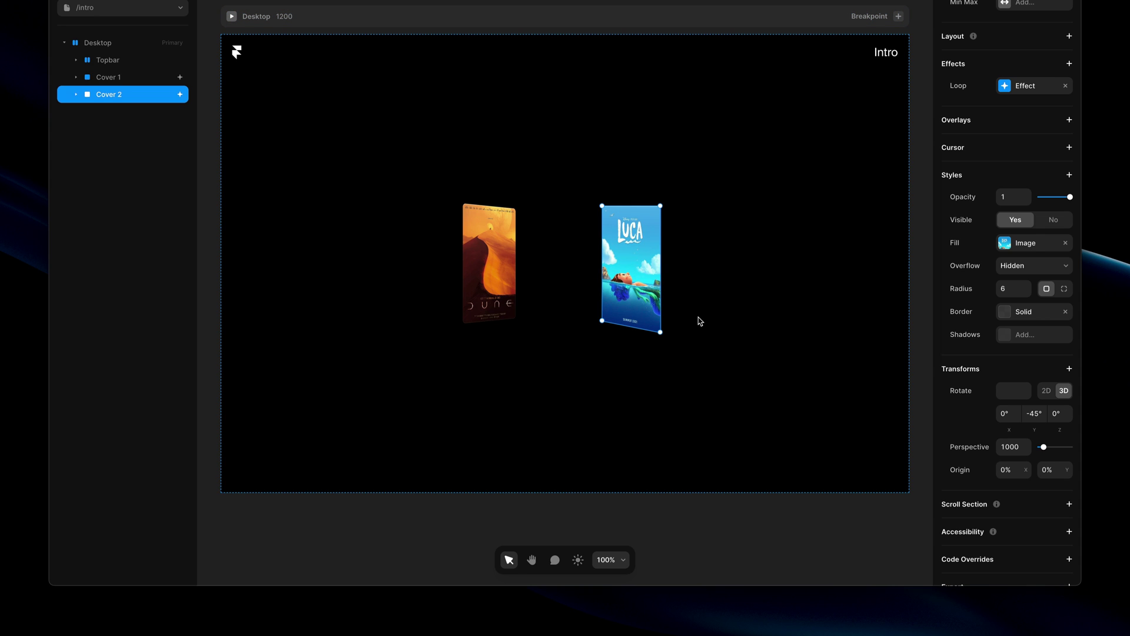
left_click(700, 321)
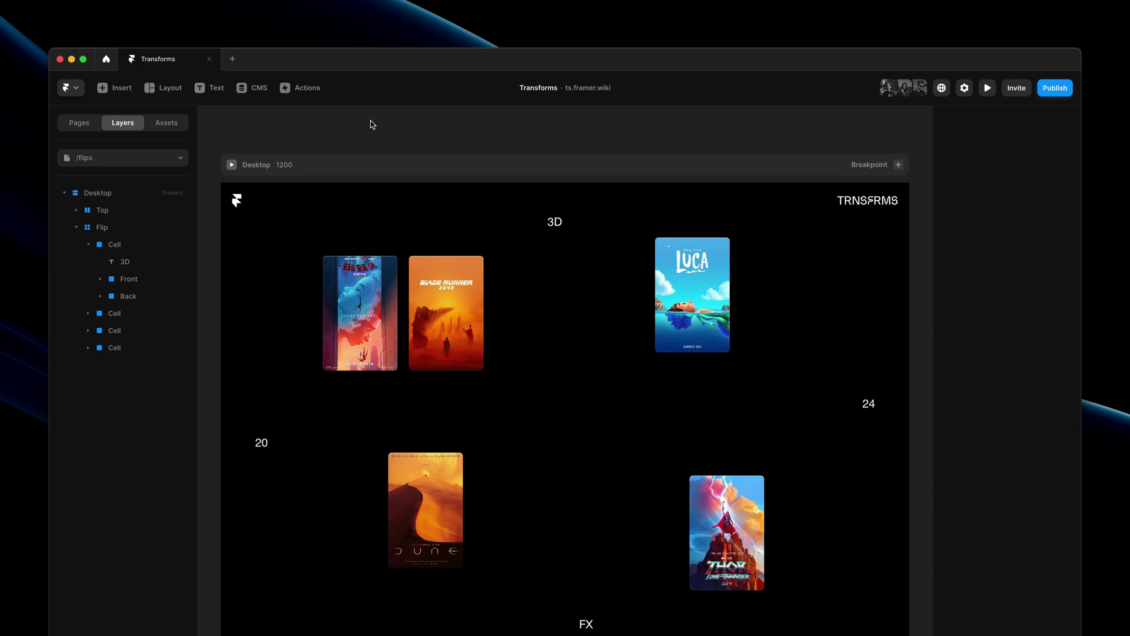
left_click(231, 165)
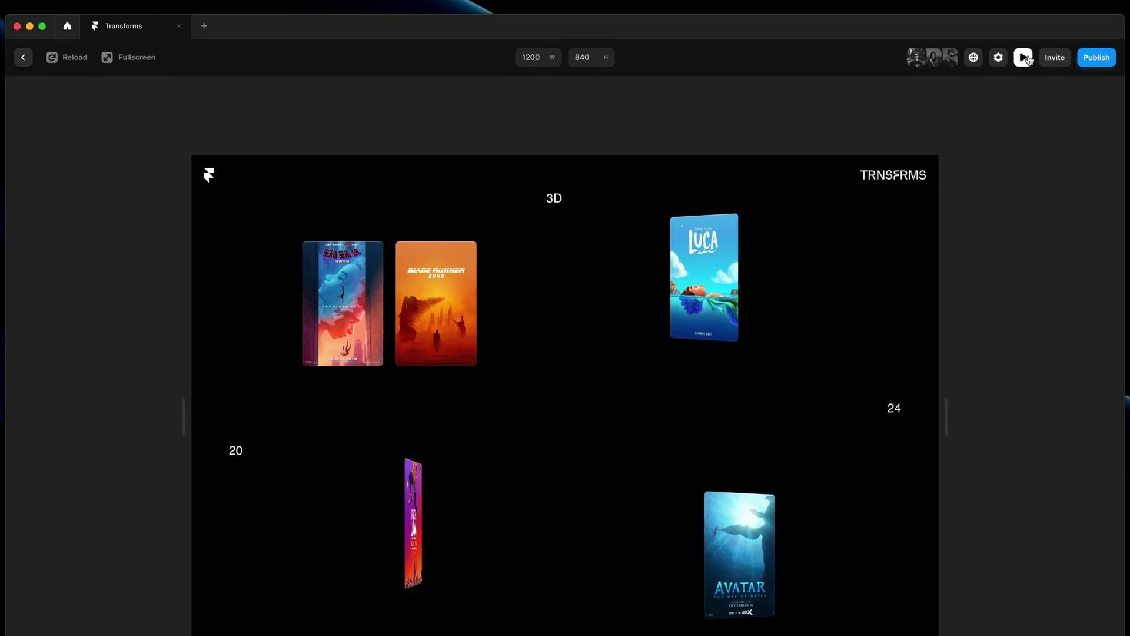
left_click(1024, 57)
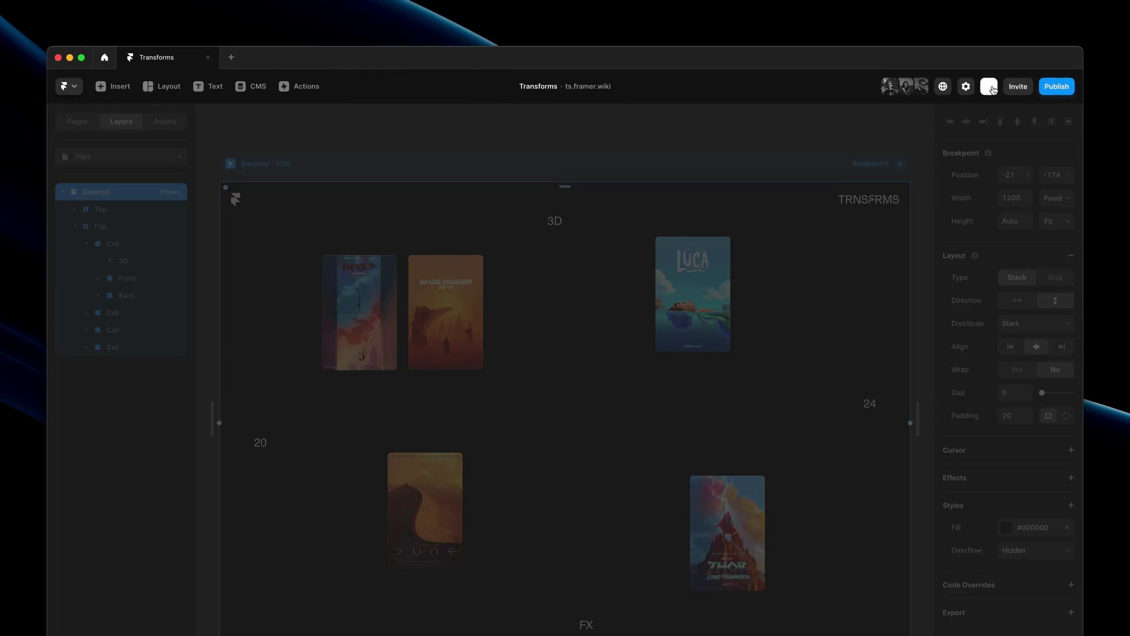
Inspect the first /flips cell's Front and Blade Runner Back cards, ending with Front selected.
left_click(345, 295)
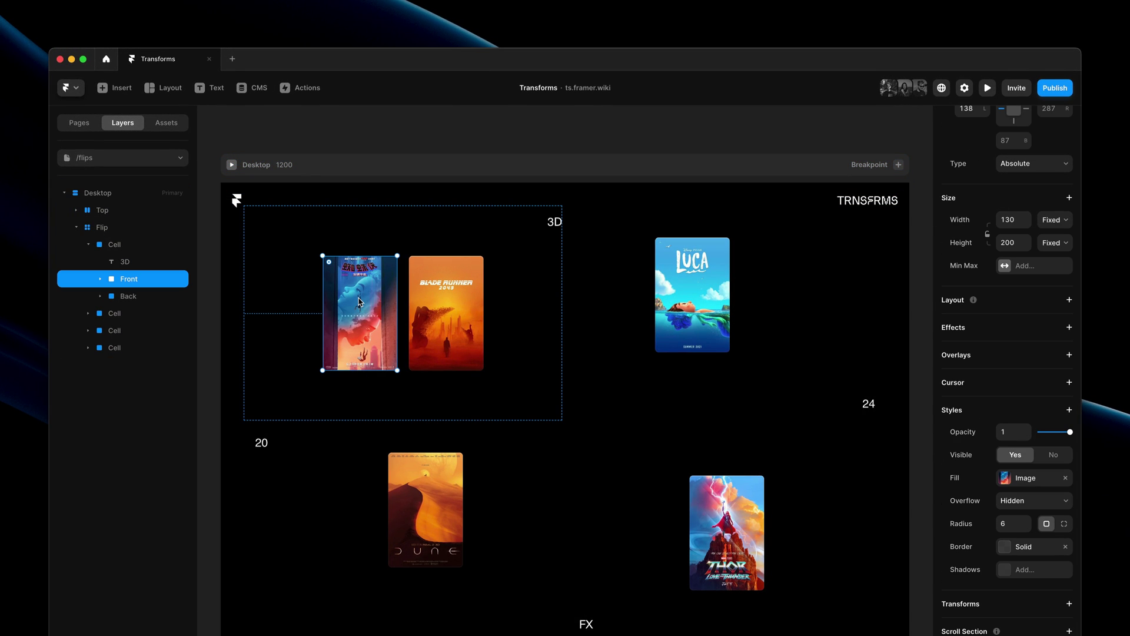
left_click(437, 306)
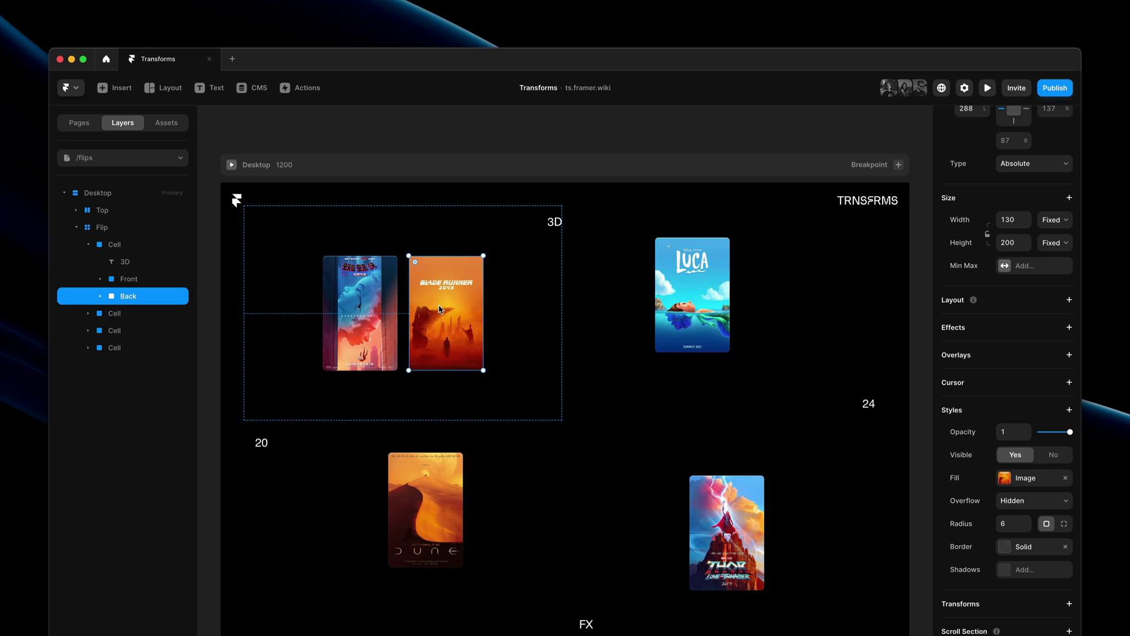
left_click(383, 317)
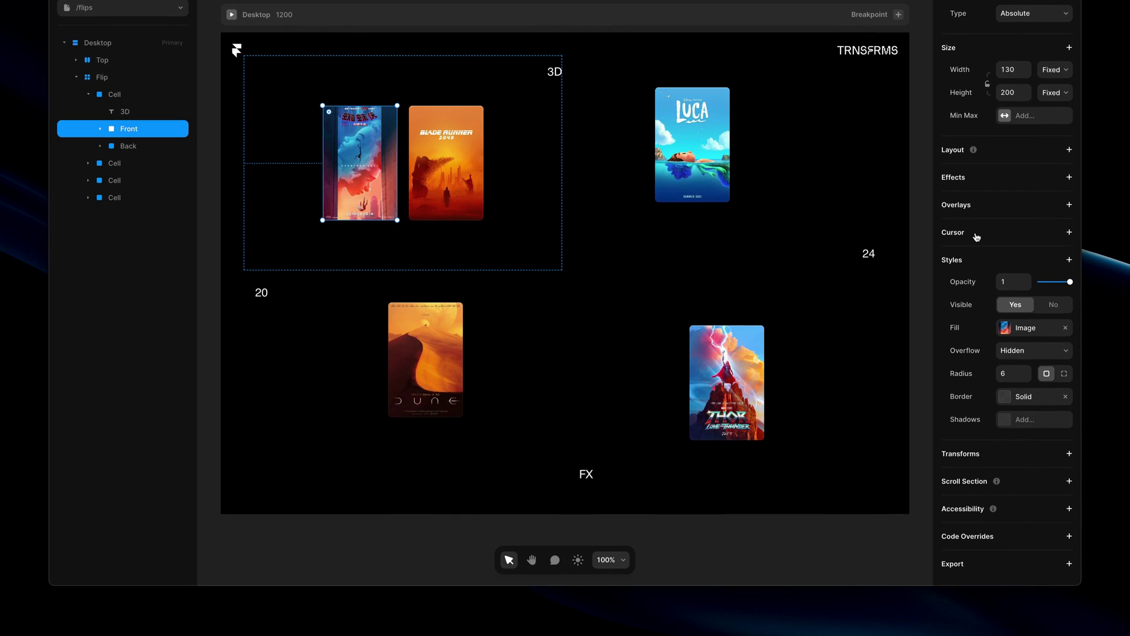
Add a linear Loop effect to the Front poster that rotates it 360° on Y in 3D.
left_click(1000, 188)
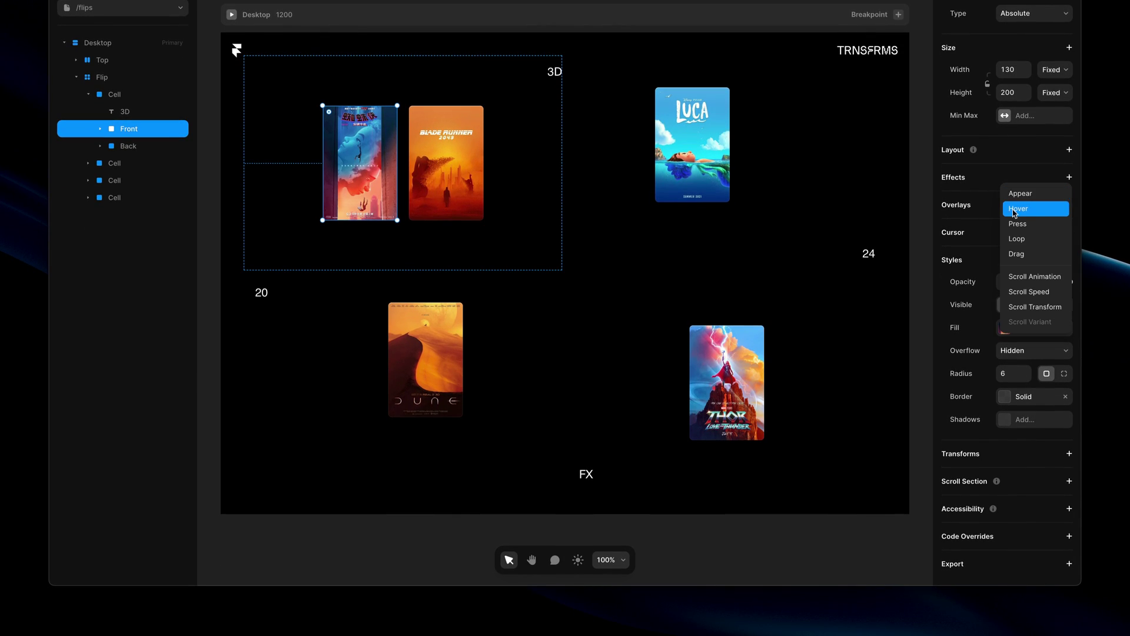
left_click(1016, 238)
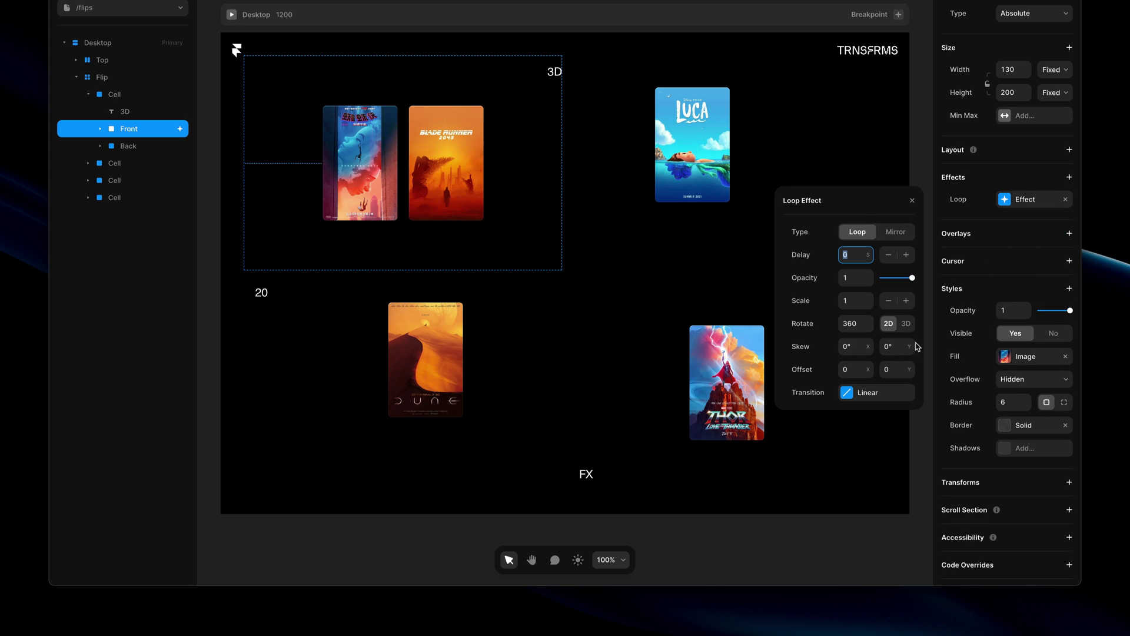
left_click(881, 391)
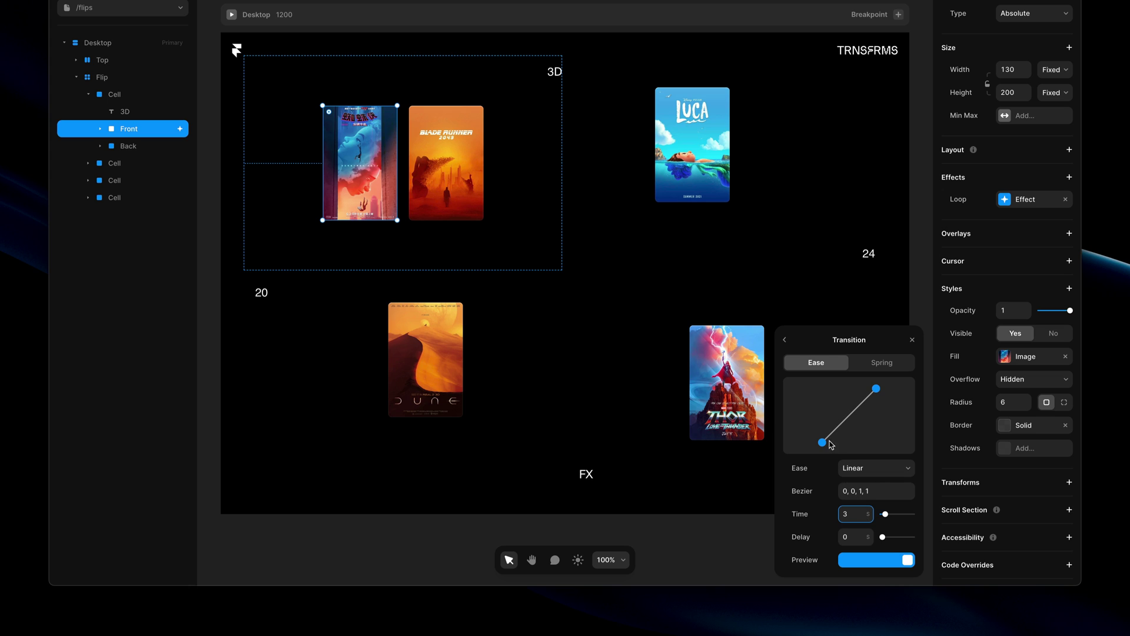
left_click(785, 342)
left_click(905, 492)
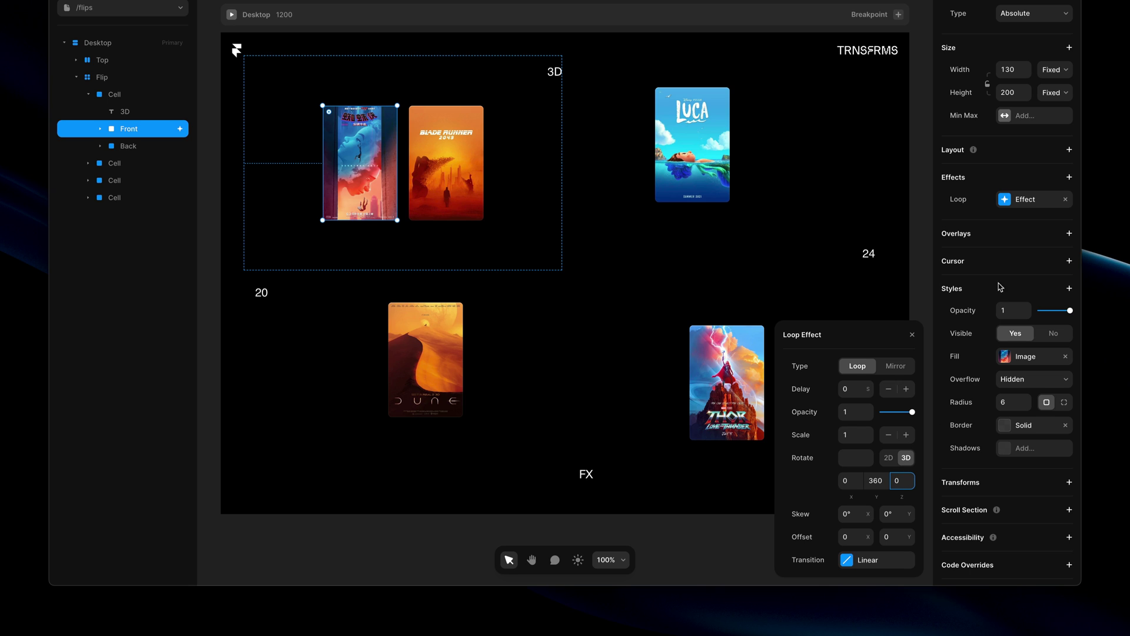
Copy the Front card's Loop effect onto the Back Blade Runner card, then preview both cards spinning.
right_click(1018, 204)
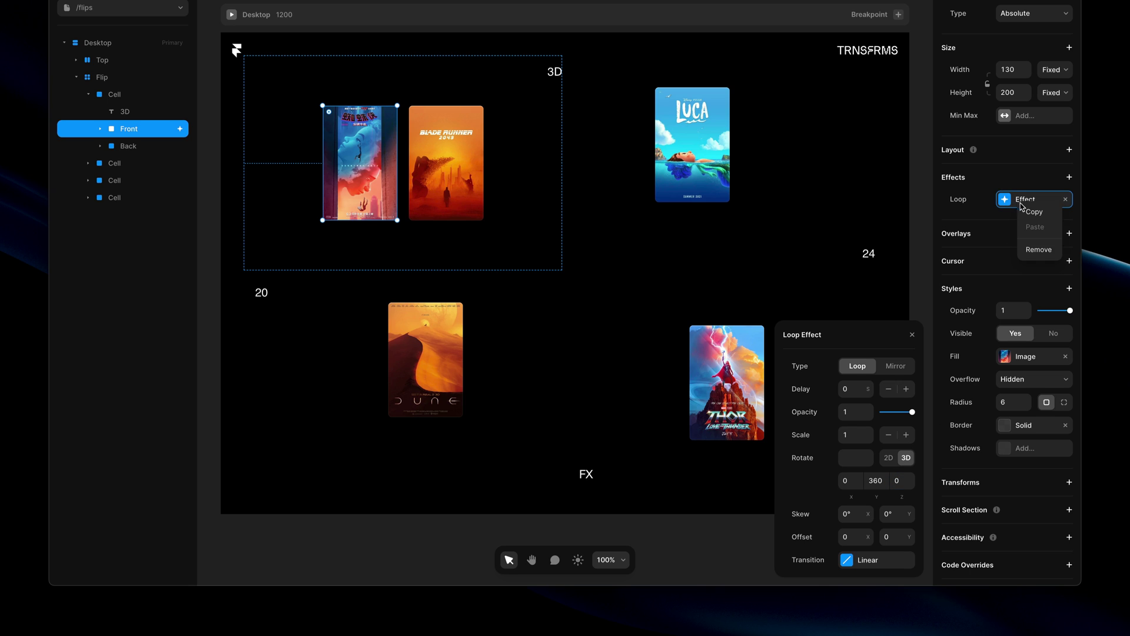
left_click(1029, 212)
key("Tab")
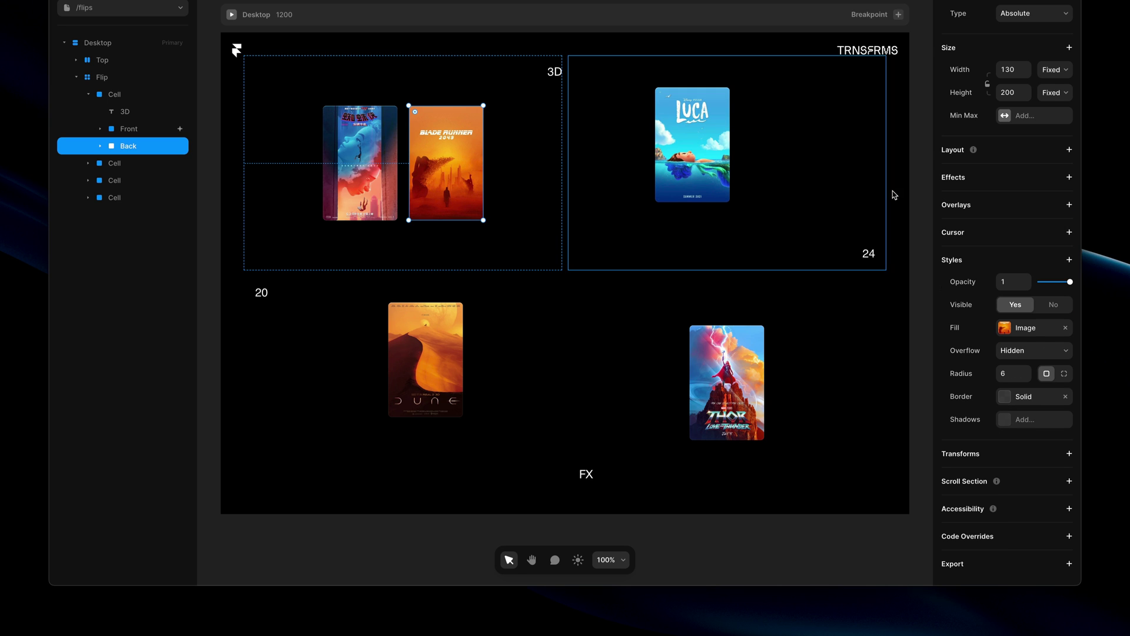
left_click(981, 183)
left_click(999, 190)
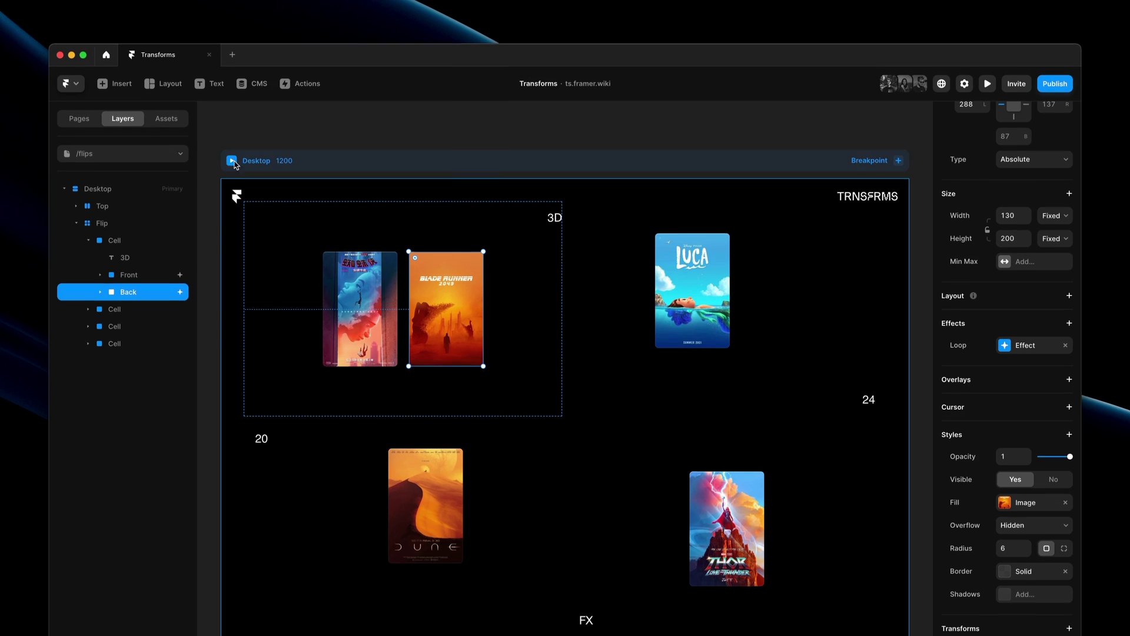
left_click(232, 161)
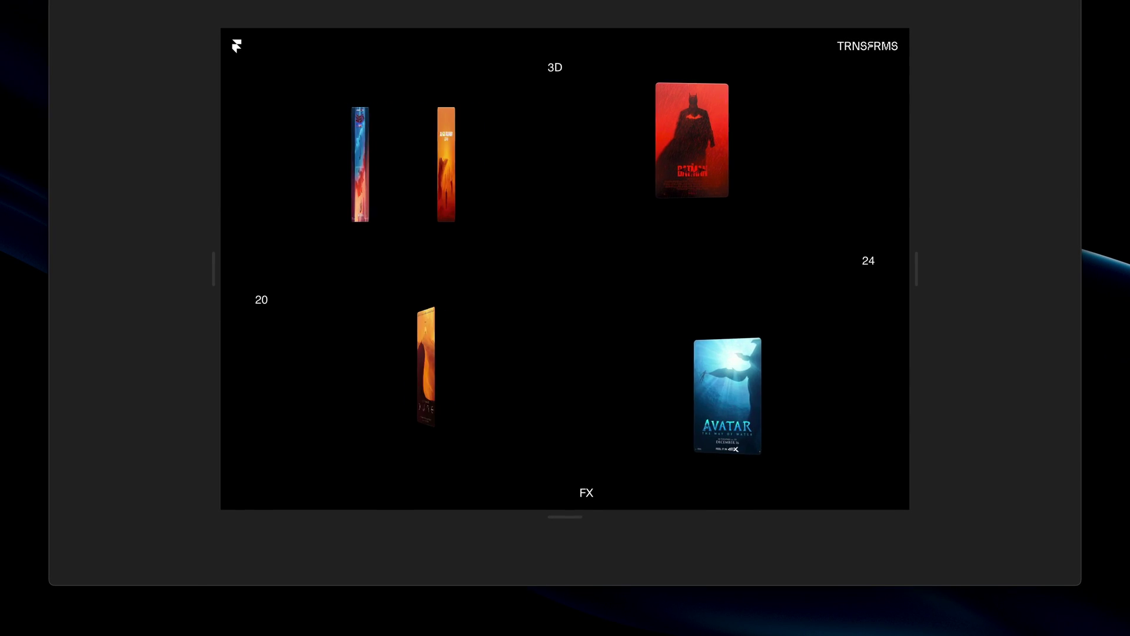
key("Escape")
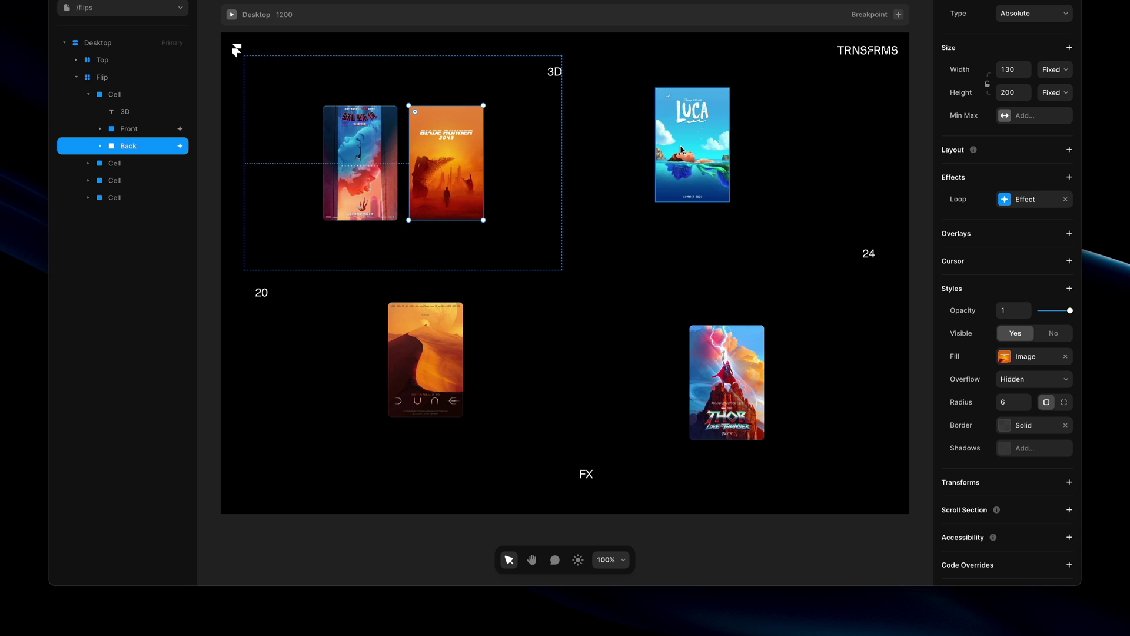
Add perspective to both the Front and Back cards and preview the flip with perspective.
left_click(386, 167, "shift")
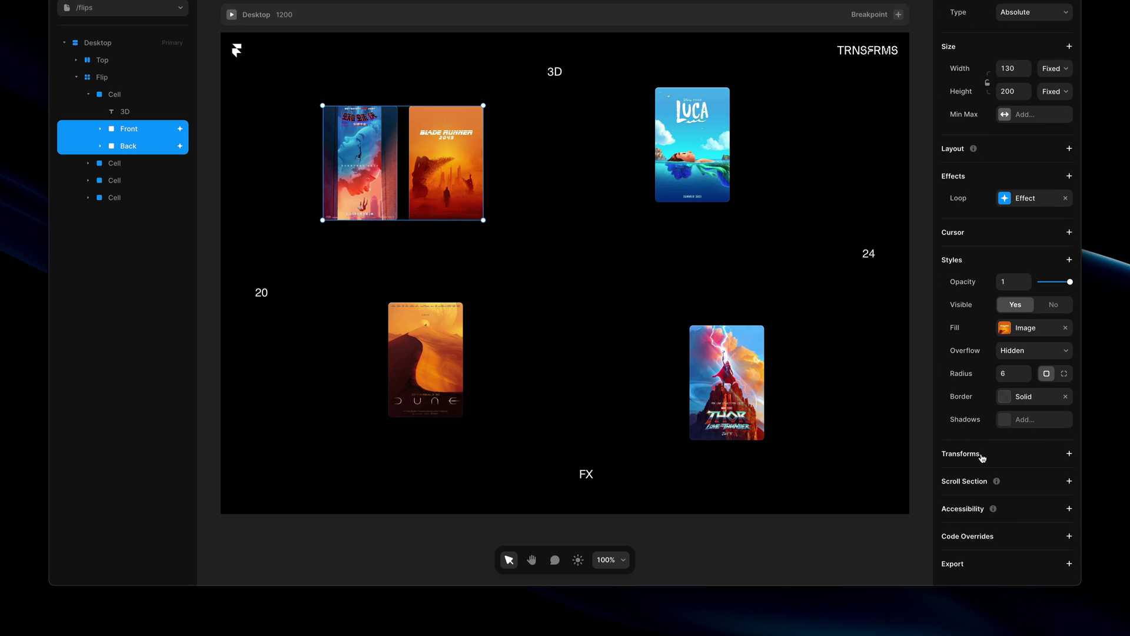
left_click(982, 457)
left_click(1011, 522)
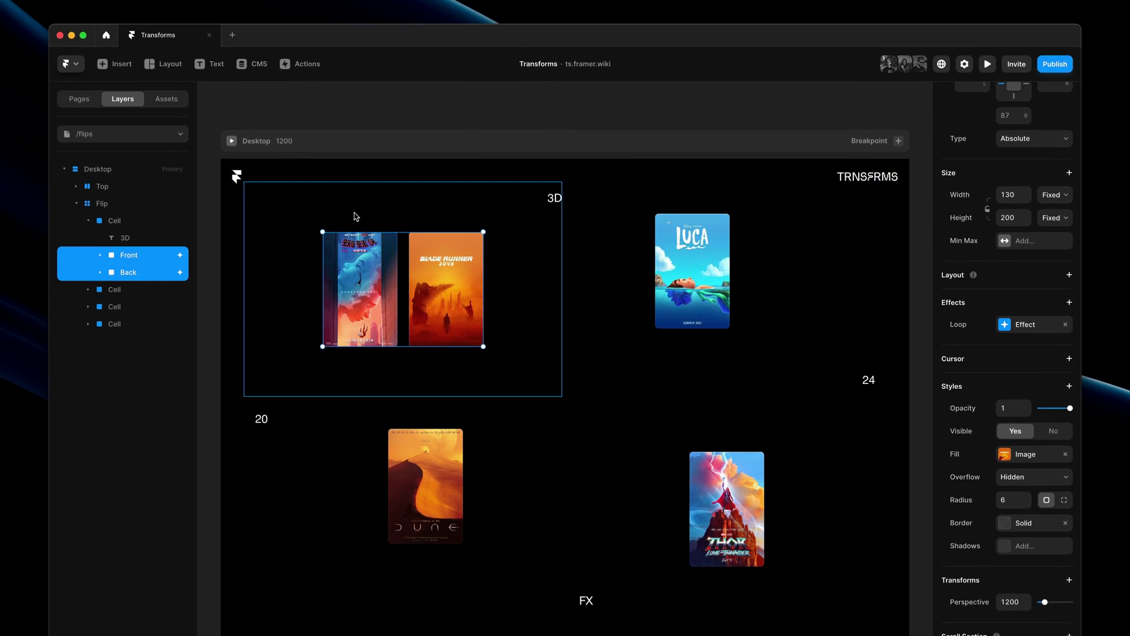
left_click(231, 163)
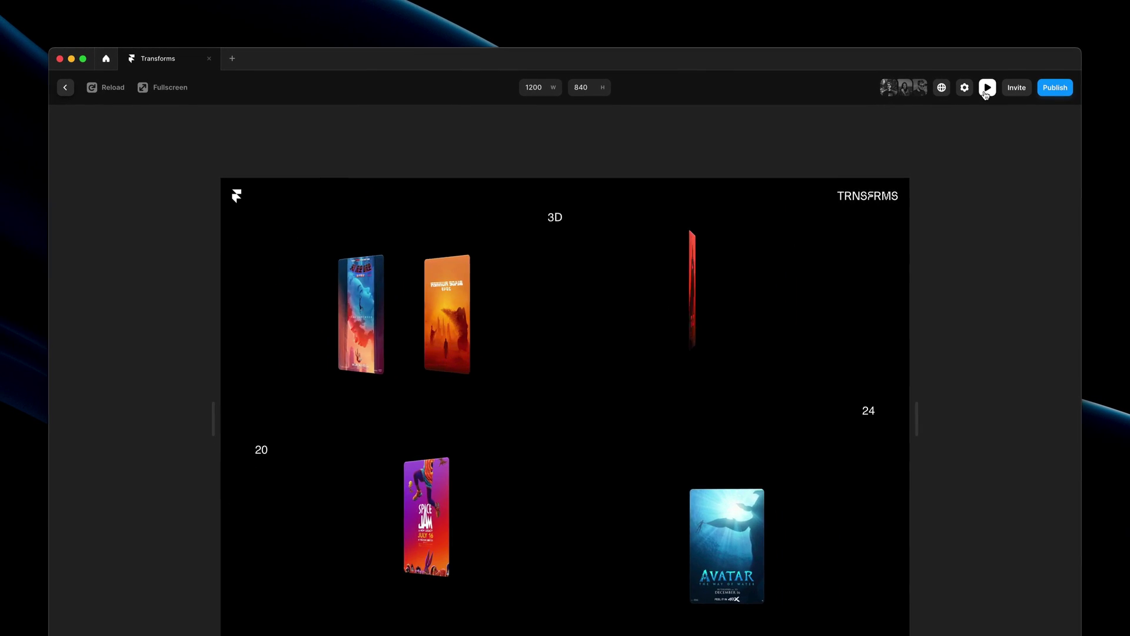
key("Escape")
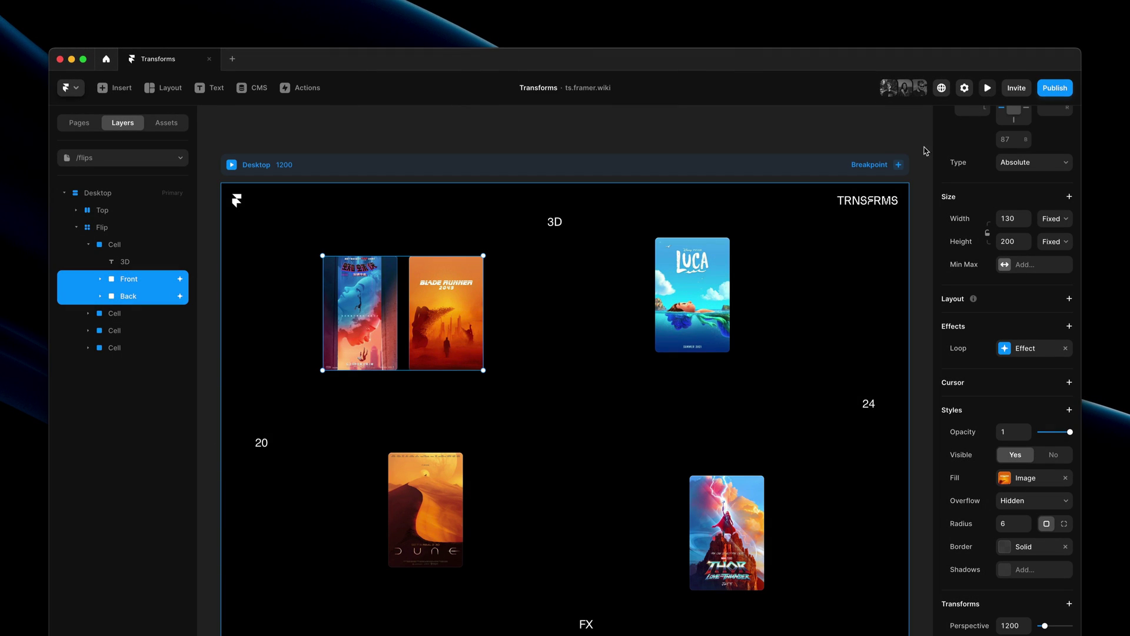
Add a Backface transform set to Hidden on the Blade Runner back card and inspect the canvas.
left_click(444, 225)
left_click(446, 294)
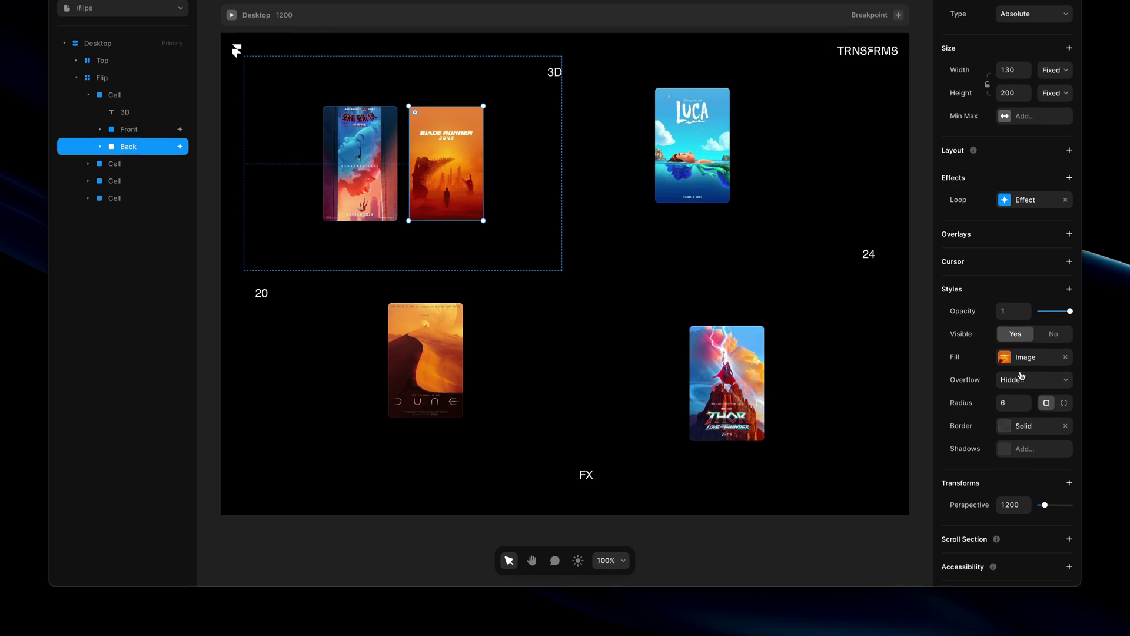
left_click(1018, 489)
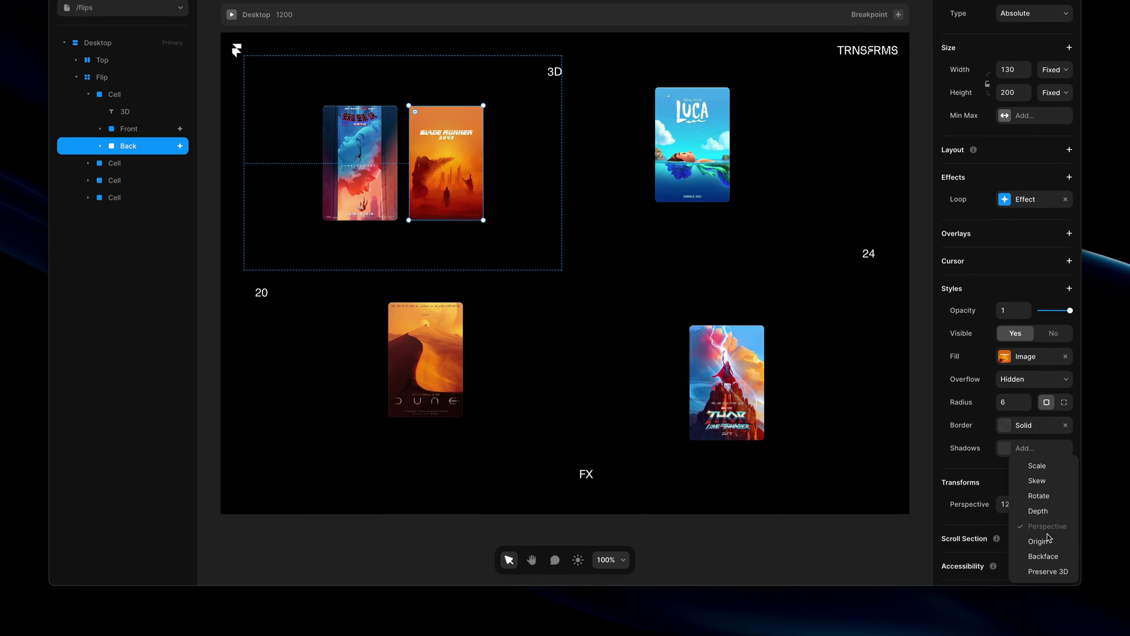
left_click(1051, 557)
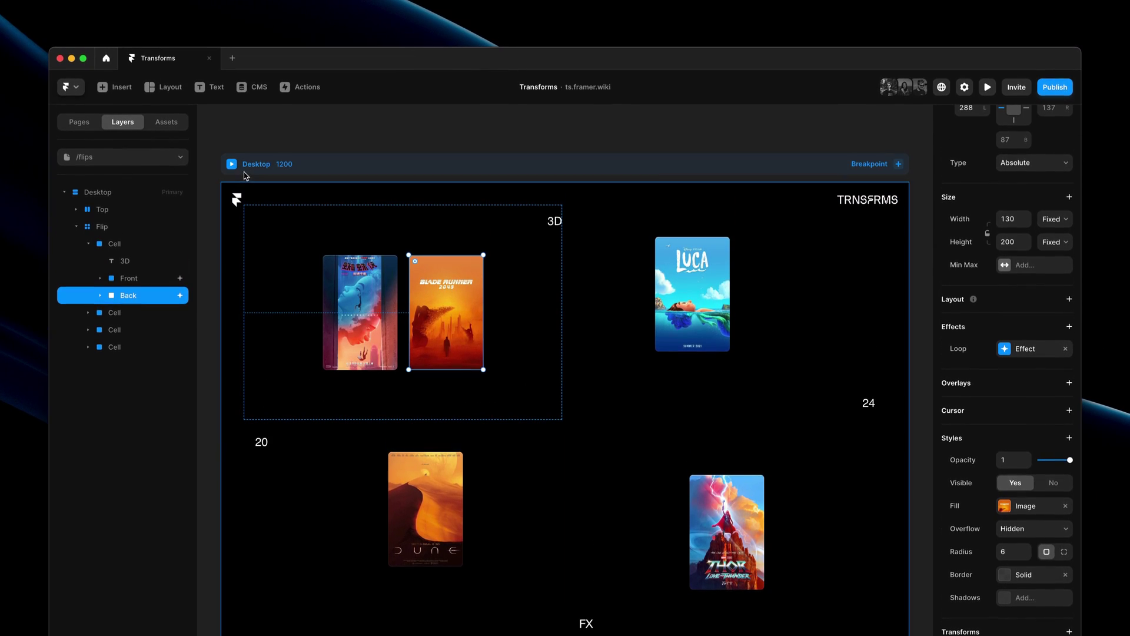
key("super+backslash")
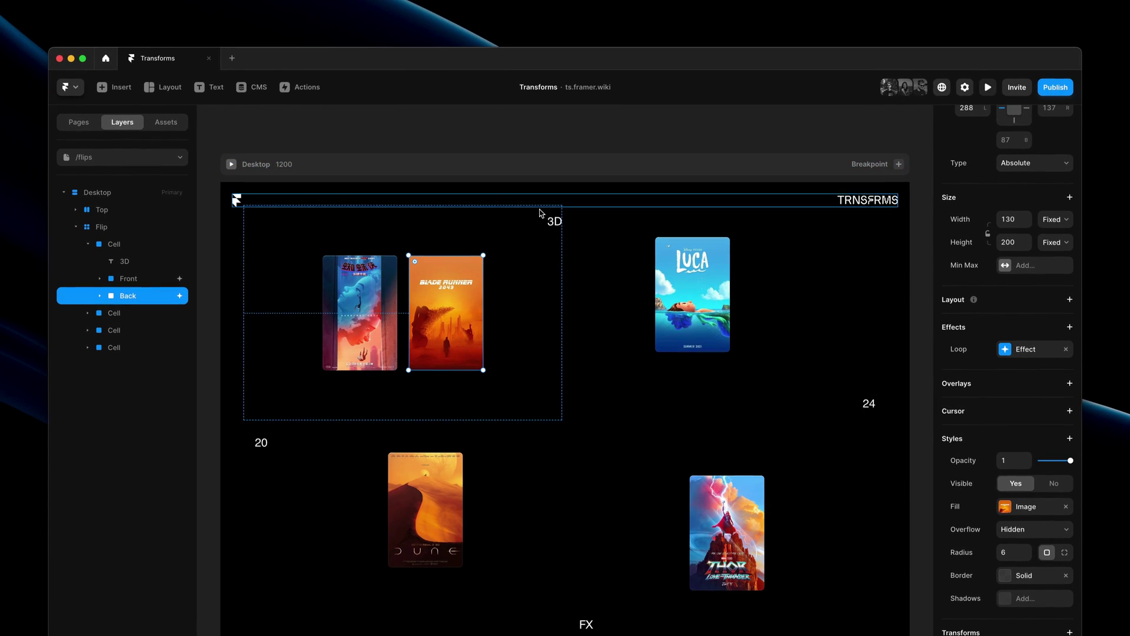
left_click(380, 295)
Add a Backface transform to the Front poster card as well.
left_click(994, 630)
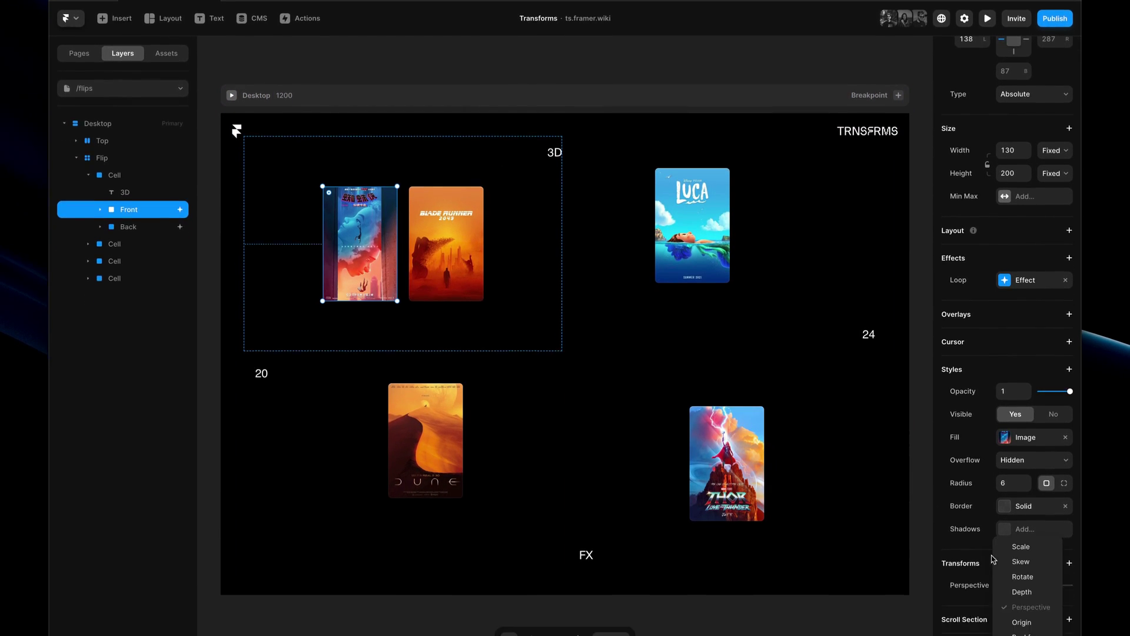
left_click(1038, 558)
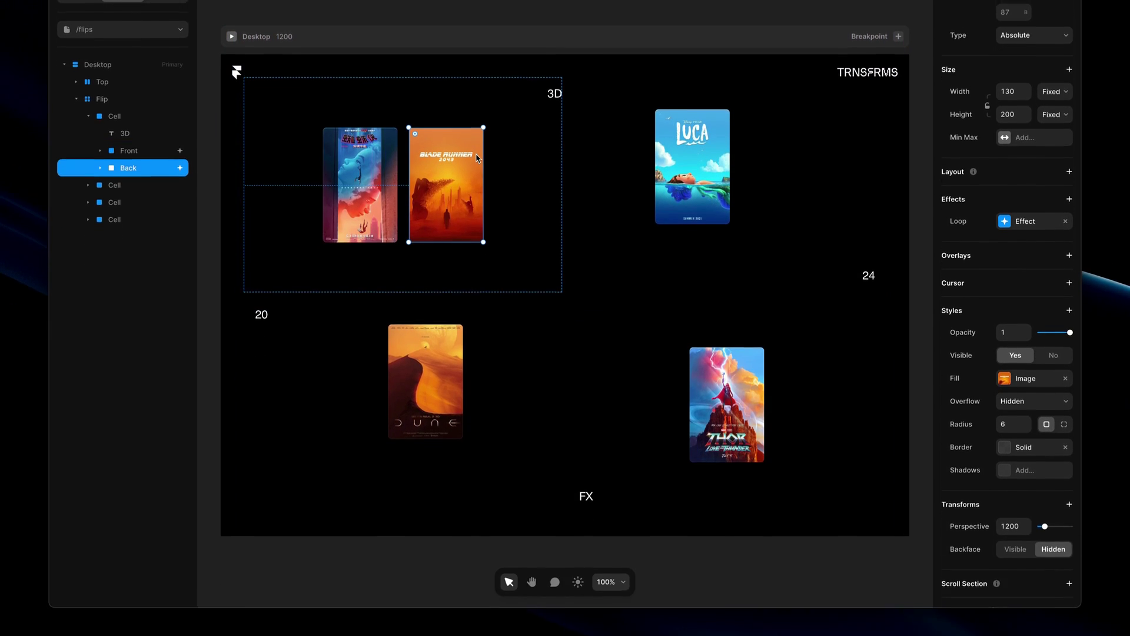
Add a 3D Rotate transform of 180° on Y to the Back card.
left_click(972, 482)
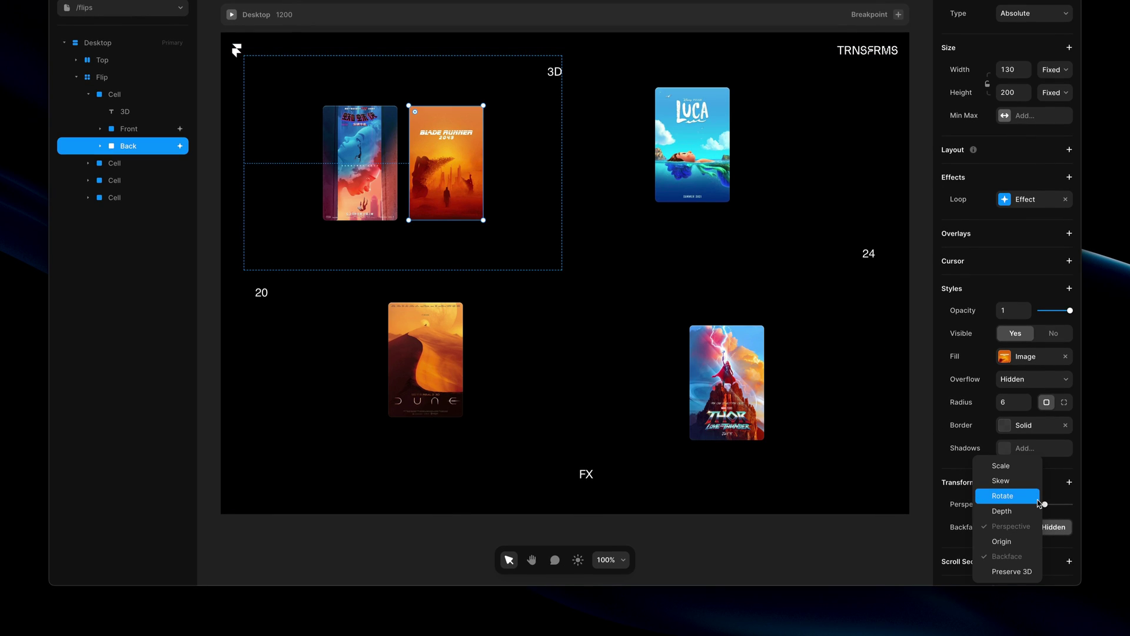
left_click(1008, 495)
left_click(1063, 504)
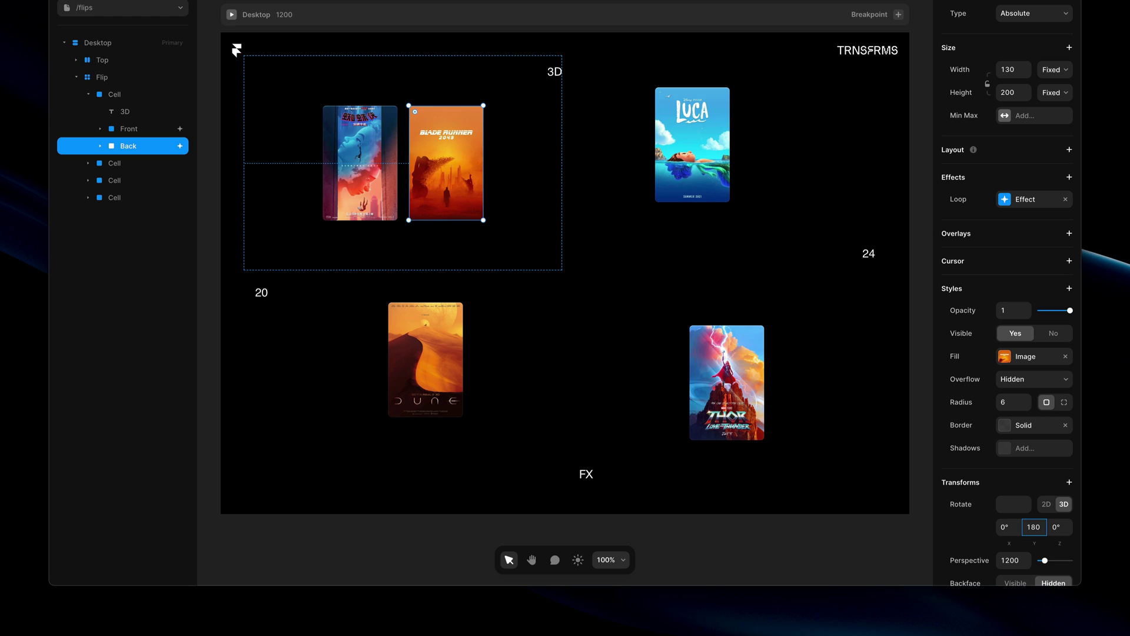
key("Return")
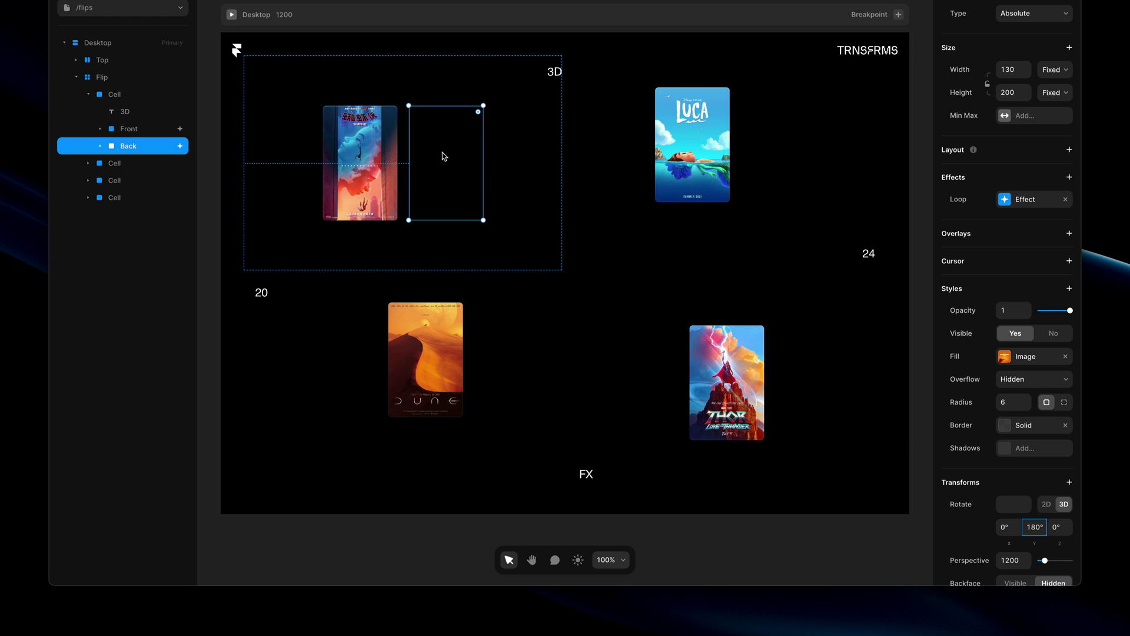
Compare Visible and Hidden backface, leave it Hidden, and preview the flipping cards.
scroll(1037, 558, "down", 3)
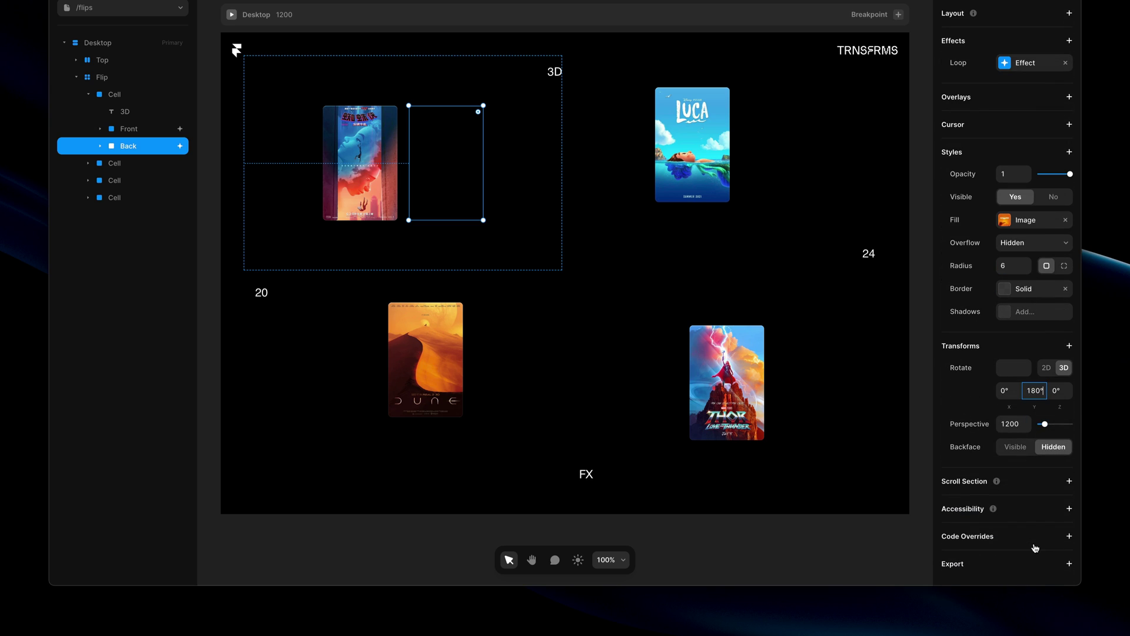
left_click(1022, 445)
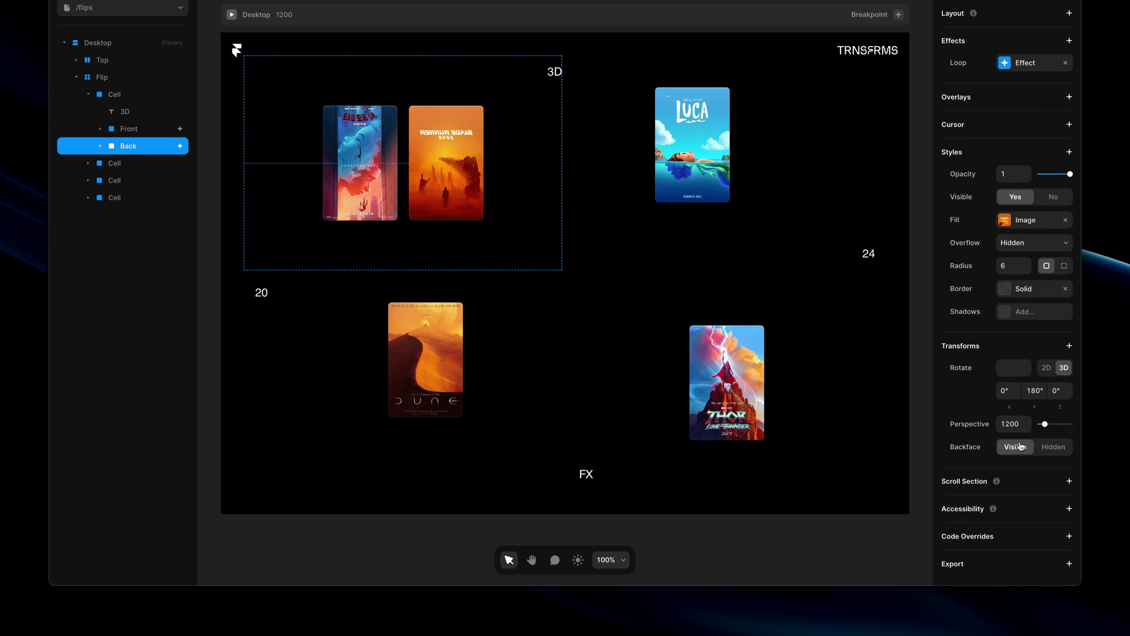
left_click(1058, 449)
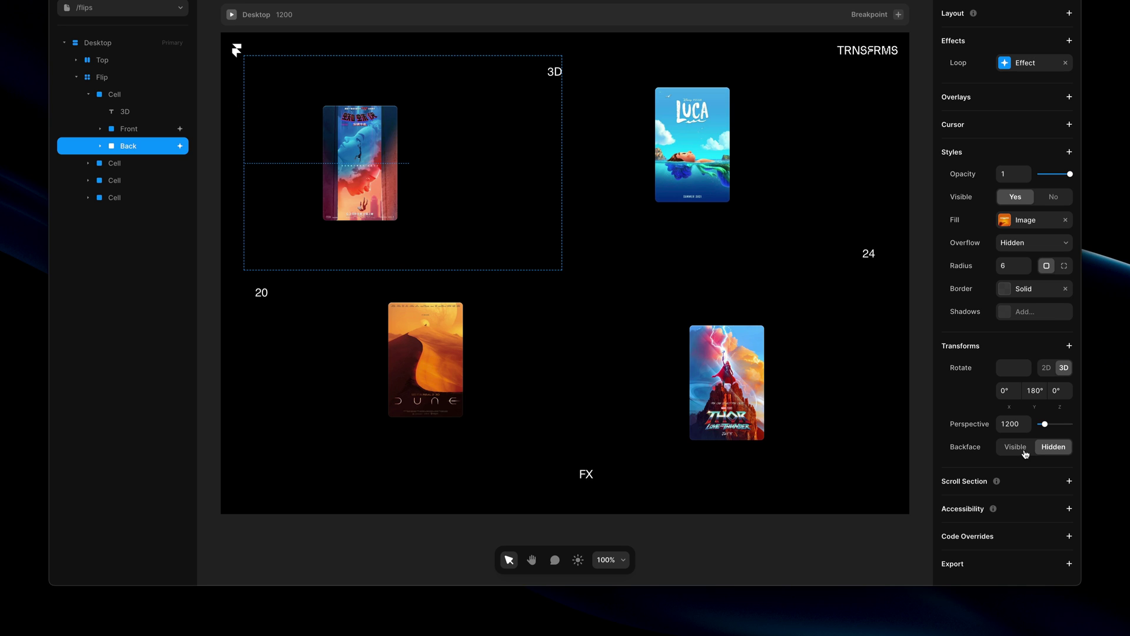
left_click(1026, 451)
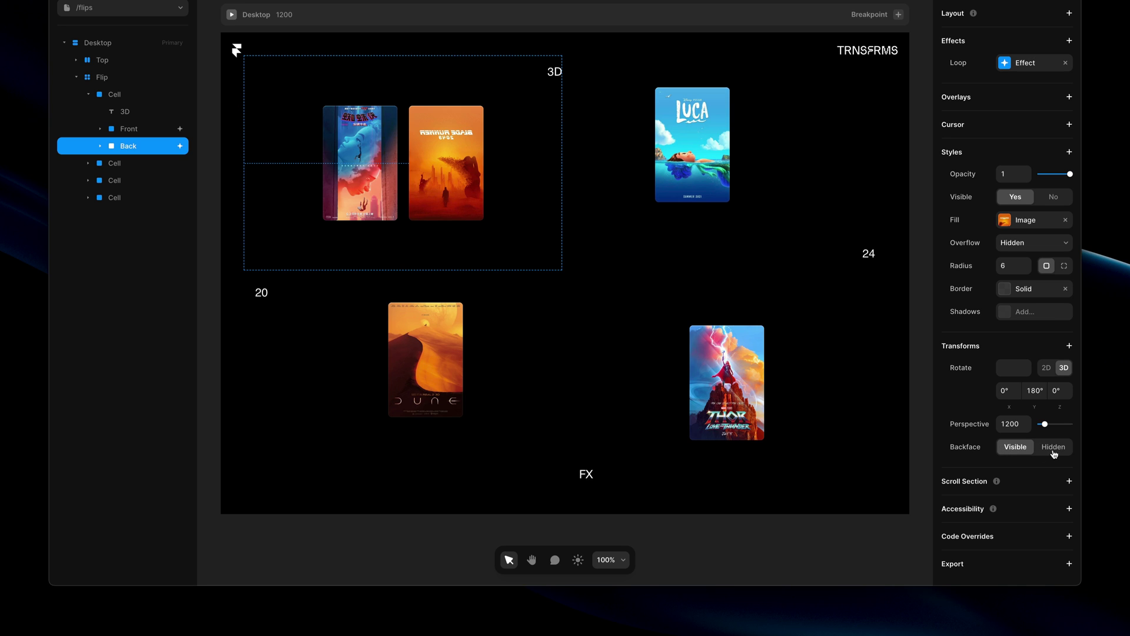
left_click(1053, 448)
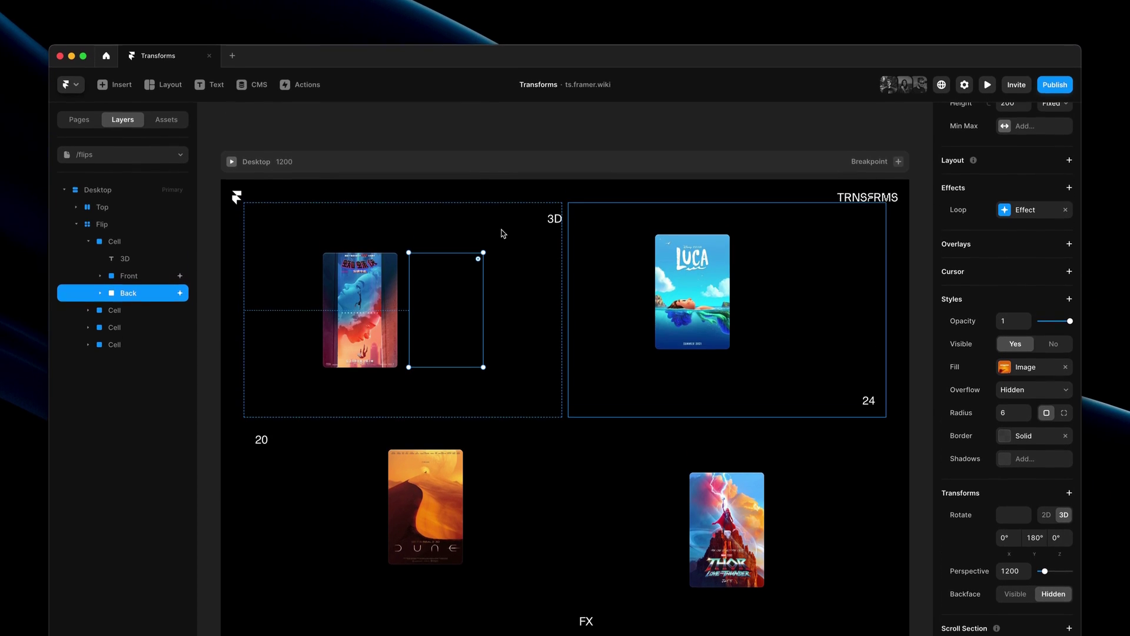
left_click(231, 162)
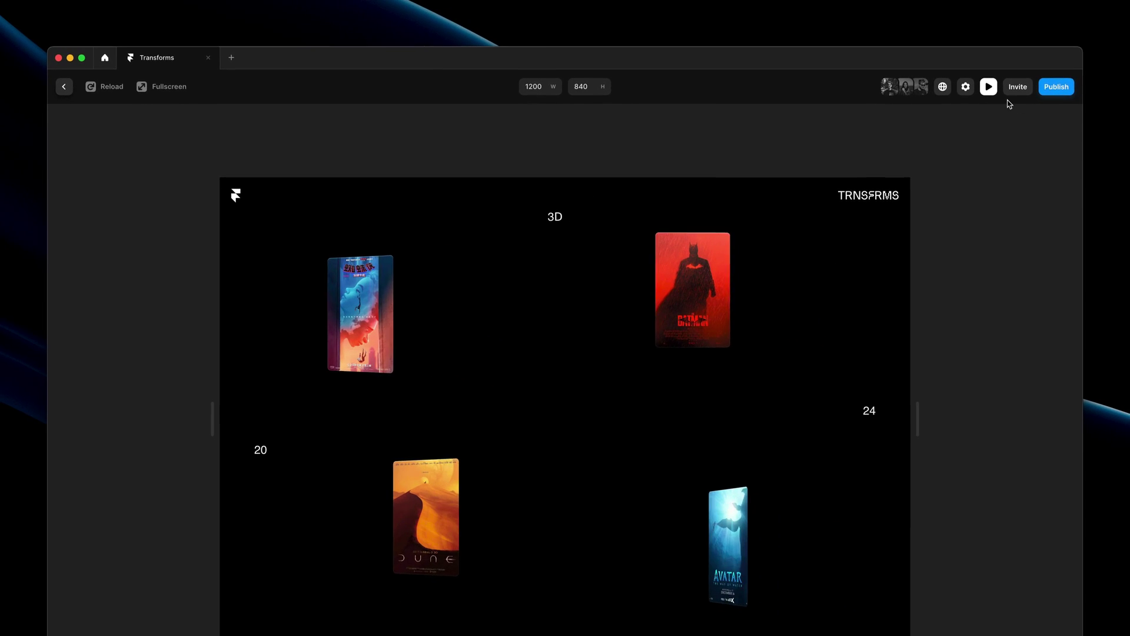
Exit the preview and scroll back up in the editor.
key("Escape")
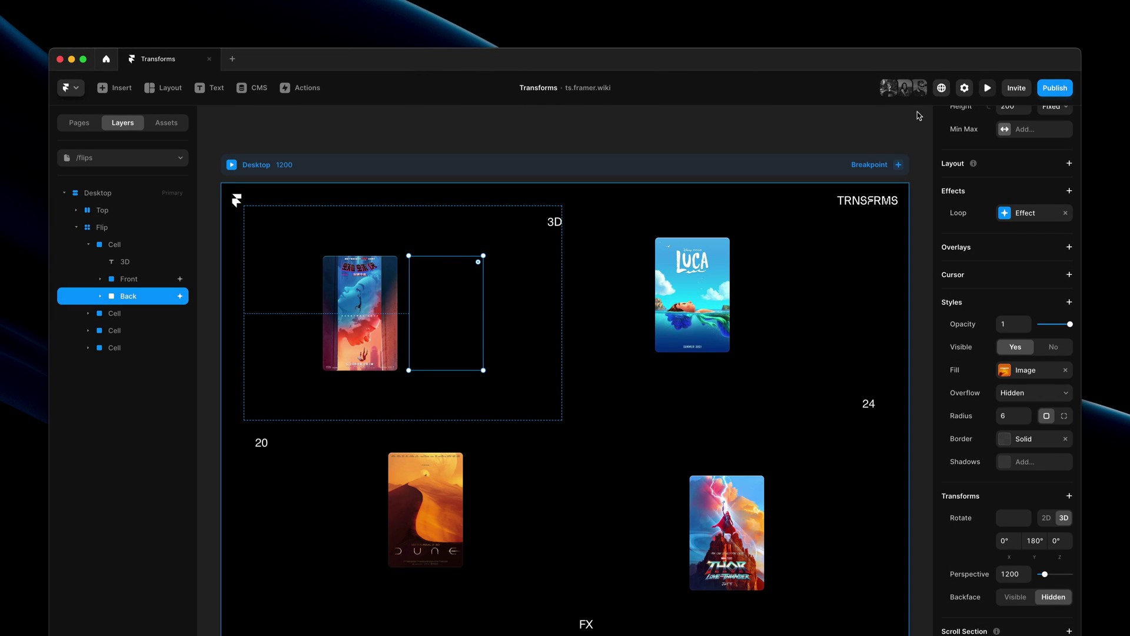
scroll(1042, 214, "up", 5)
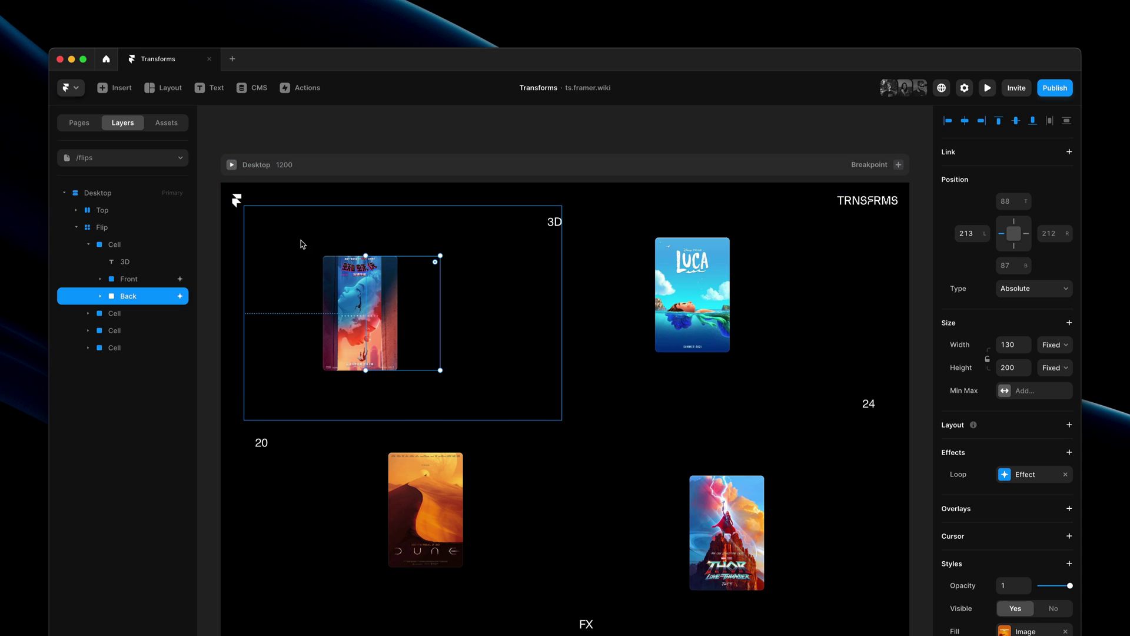
Centre the Front card horizontally over the Back card and preview the stacked flip.
left_click(153, 279)
scroll(1000, 154, "up", 3)
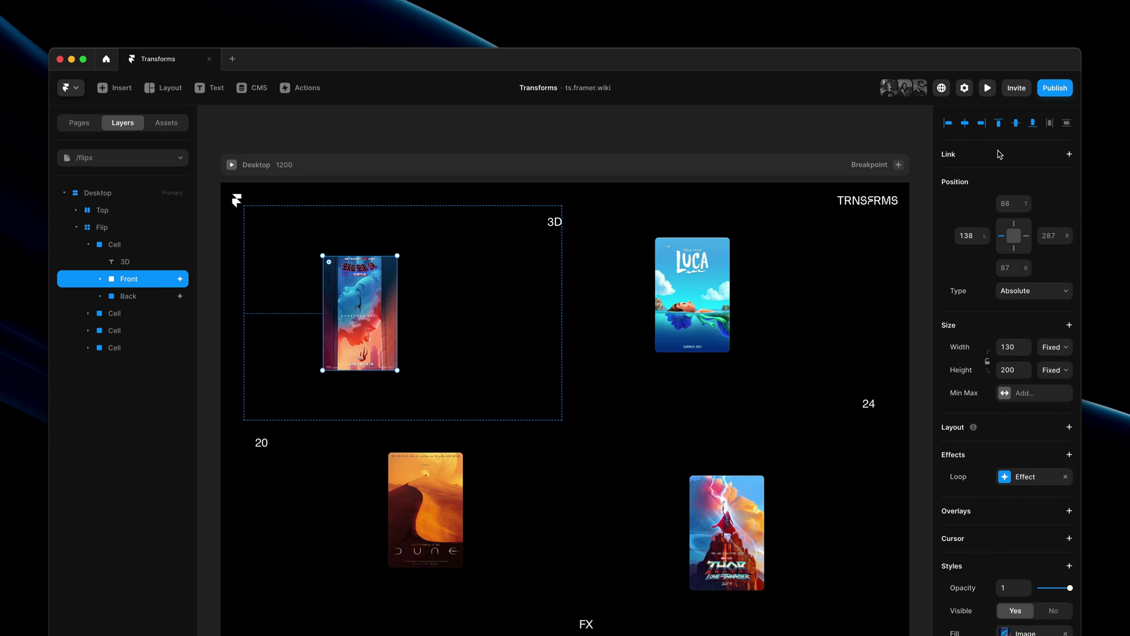
left_click(963, 123)
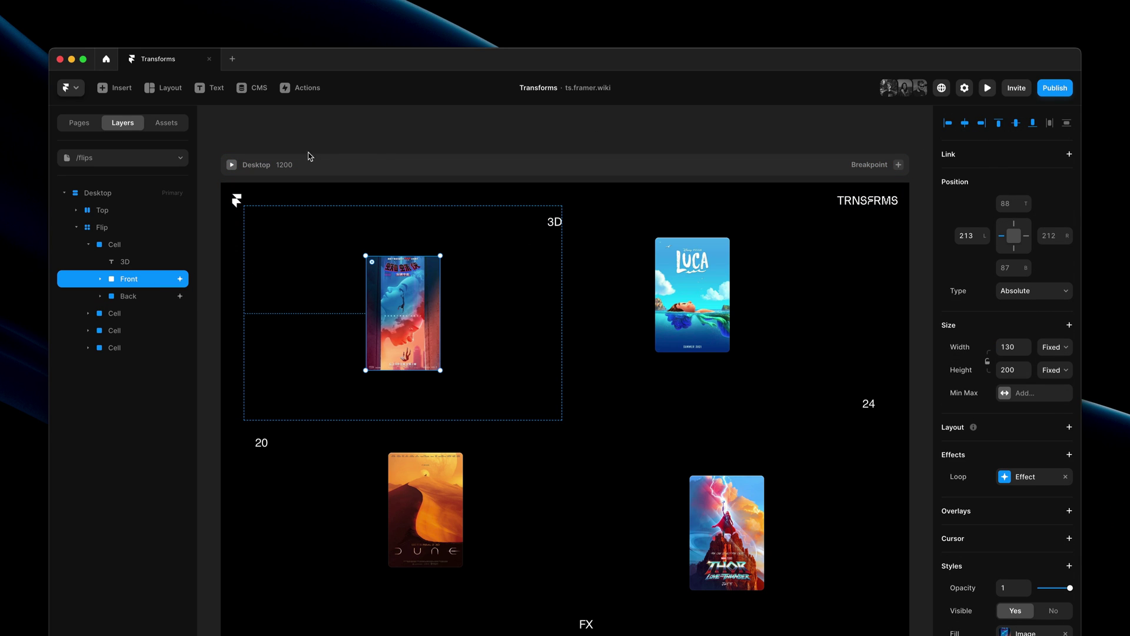
left_click(232, 164)
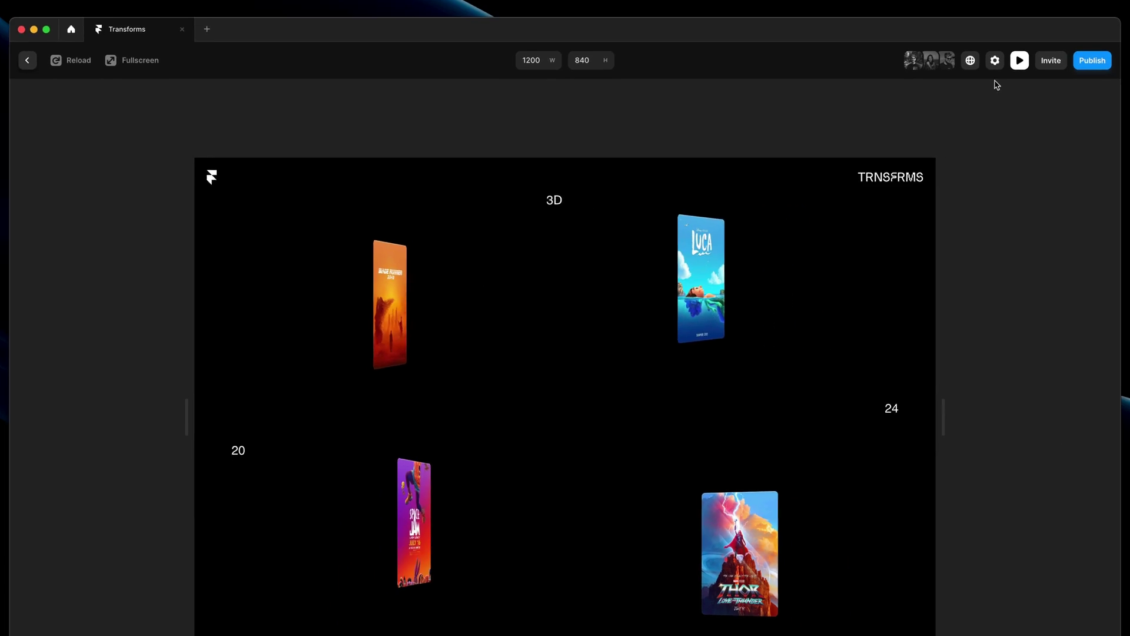
left_click(987, 88)
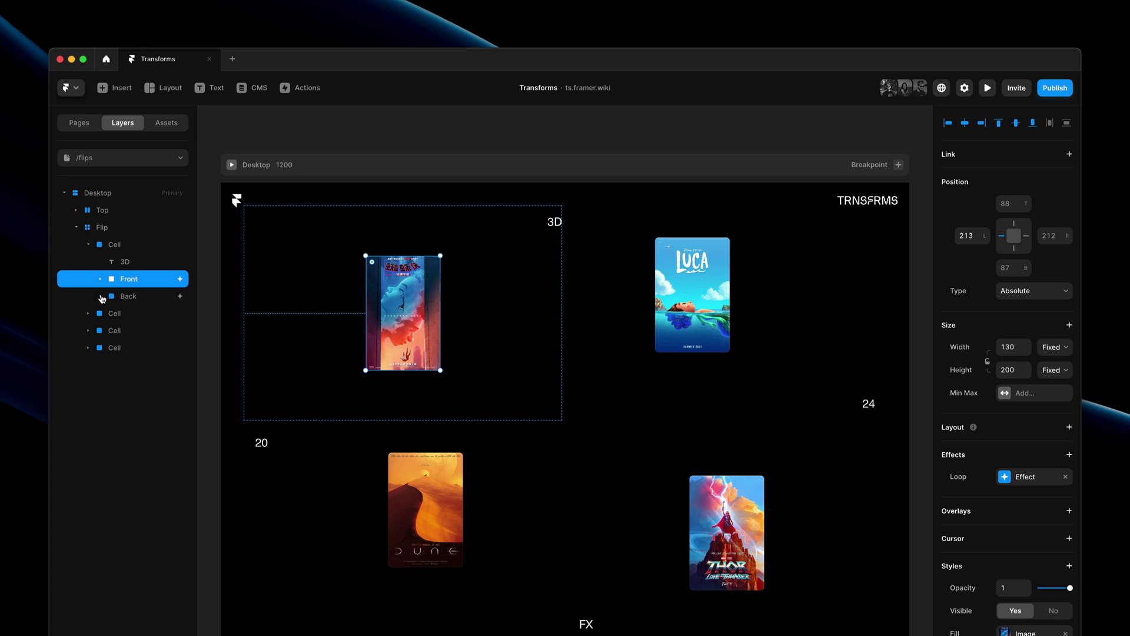
Wrap Front and Back into a new Flip frame and remove the Loop effect from both cards.
left_click(129, 297, "shift")
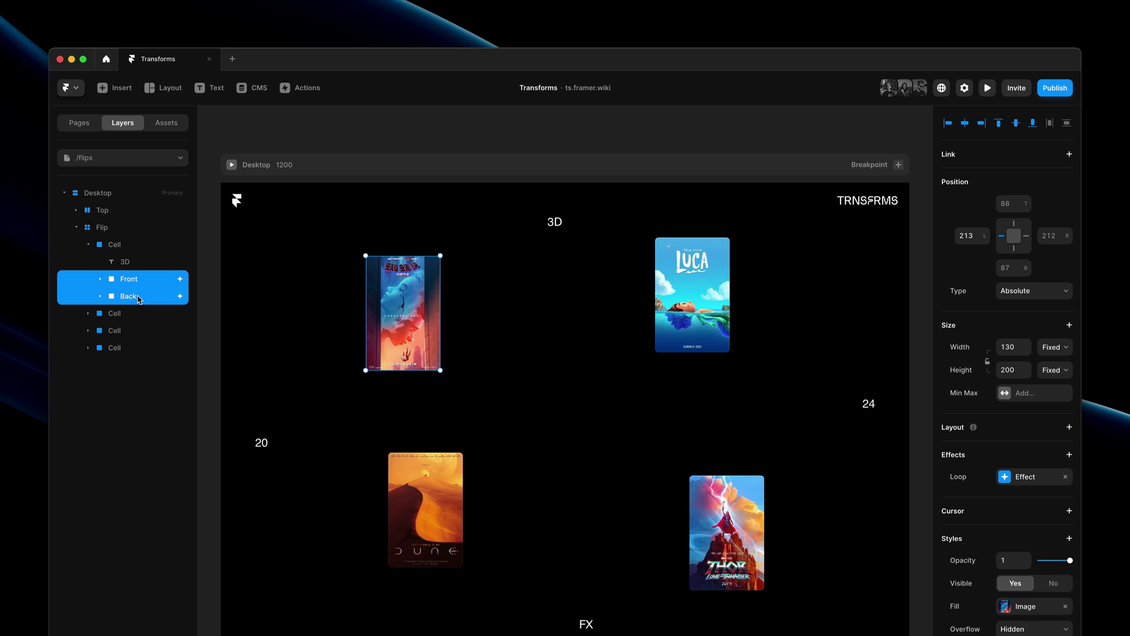
key("super+alt+Return")
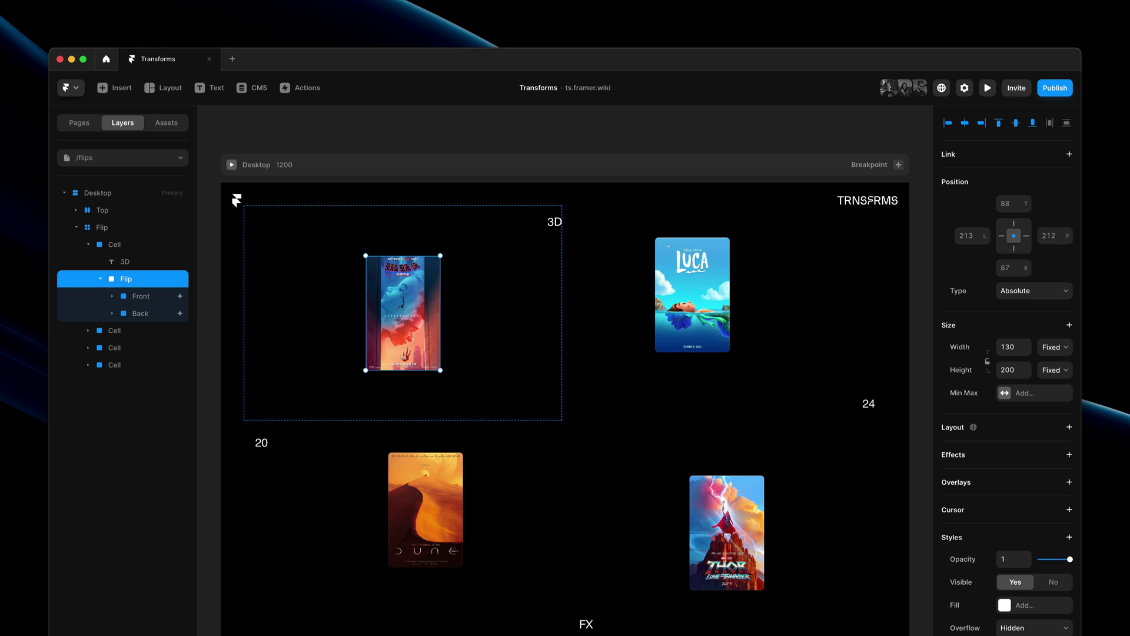
left_click(155, 295)
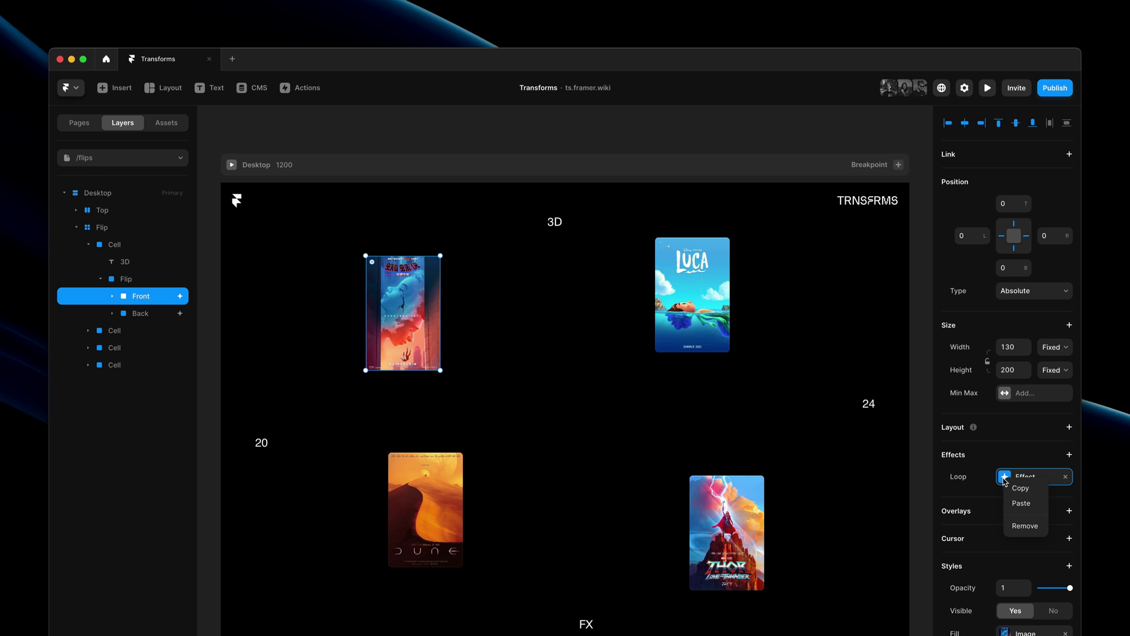
left_click(1066, 477)
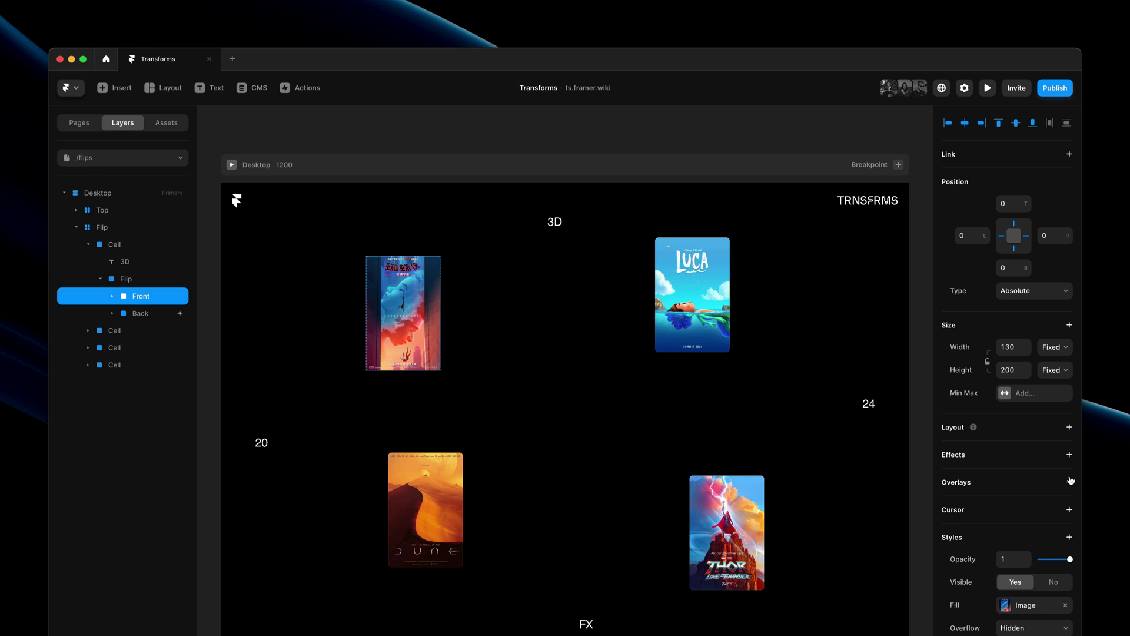
left_click(154, 313)
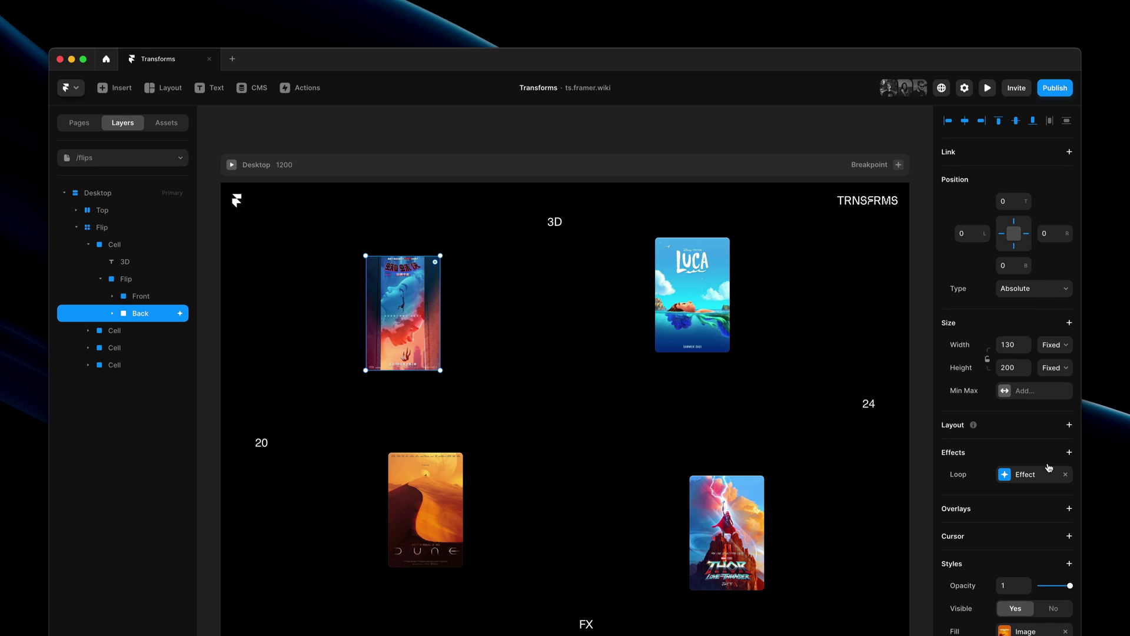
left_click(1066, 475)
Paste the copied Loop effect onto the Flip layer.
left_click(127, 279)
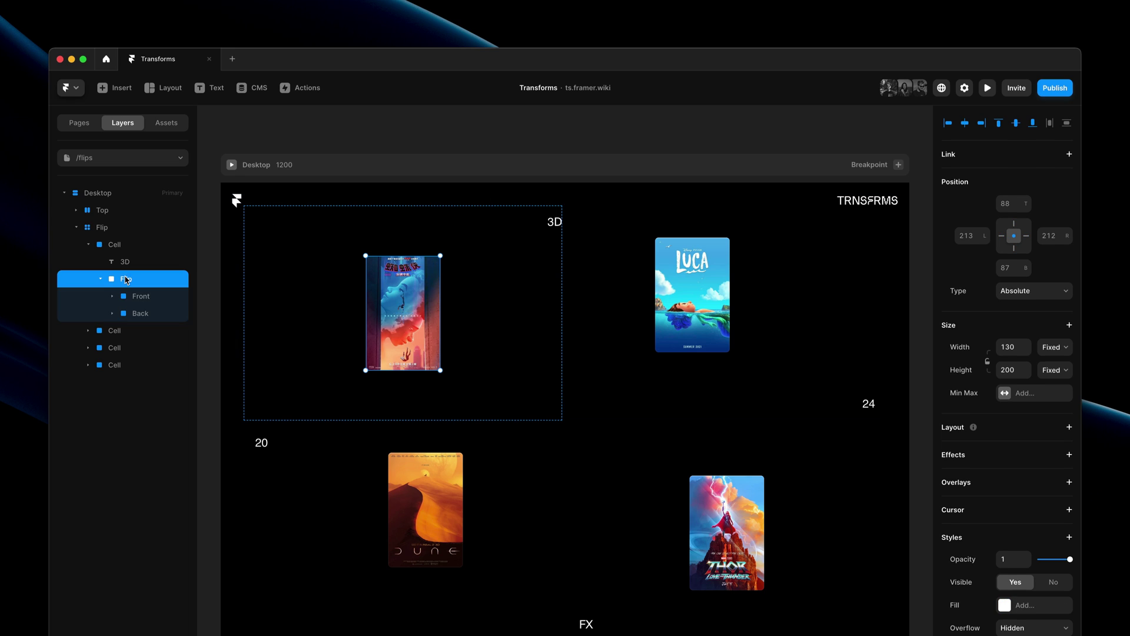
right_click(130, 279)
mouse_move(185, 405)
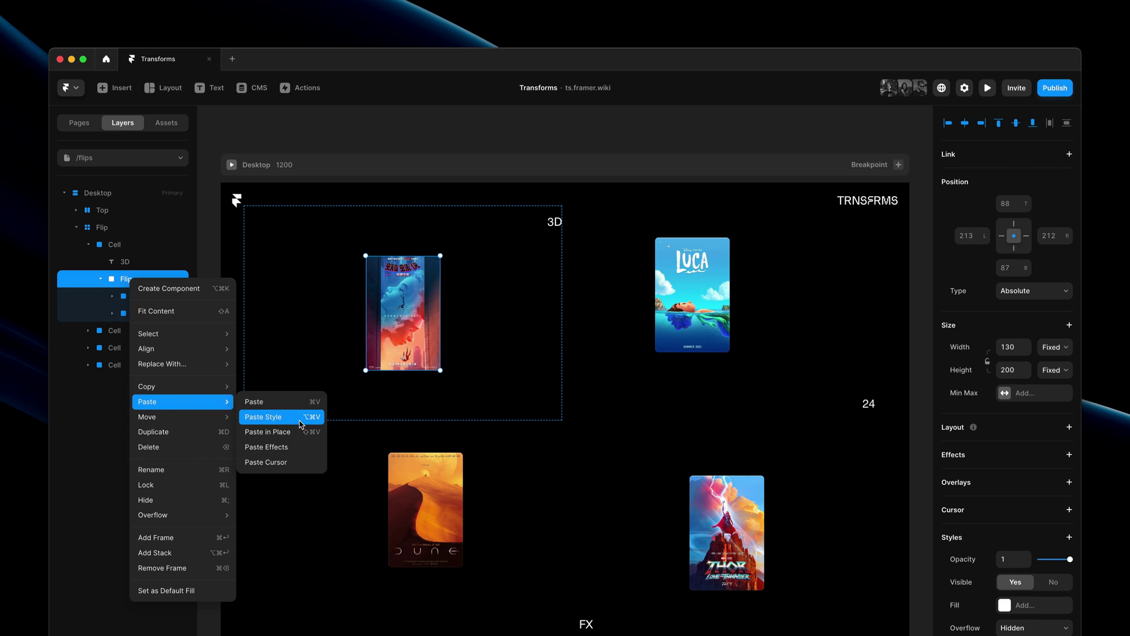
left_click(296, 447)
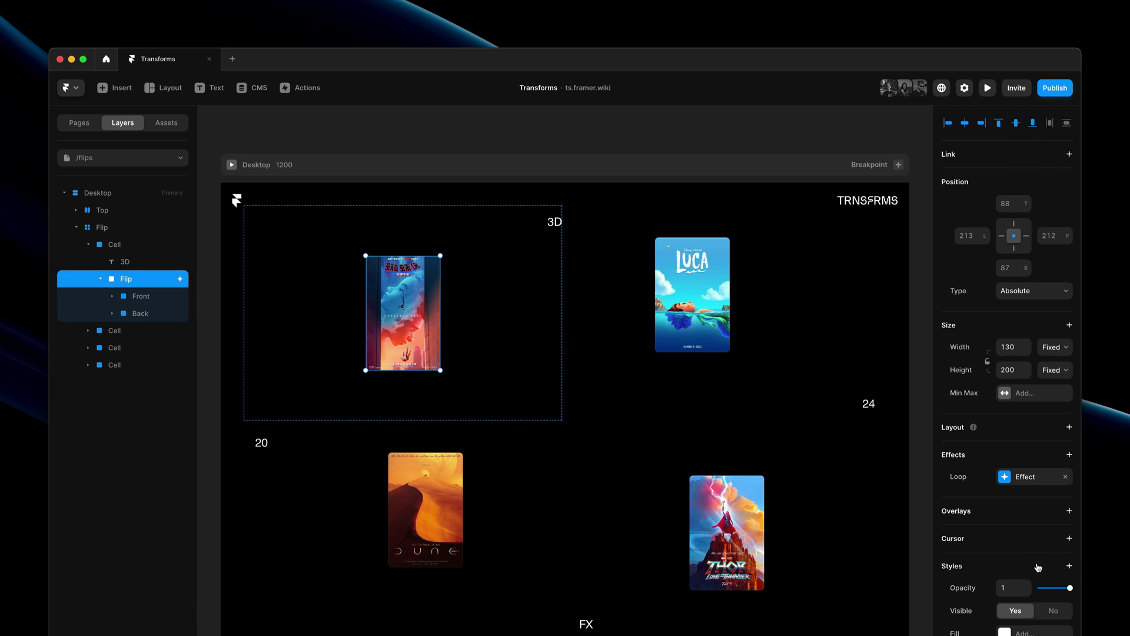
scroll(1038, 567, "down", 3)
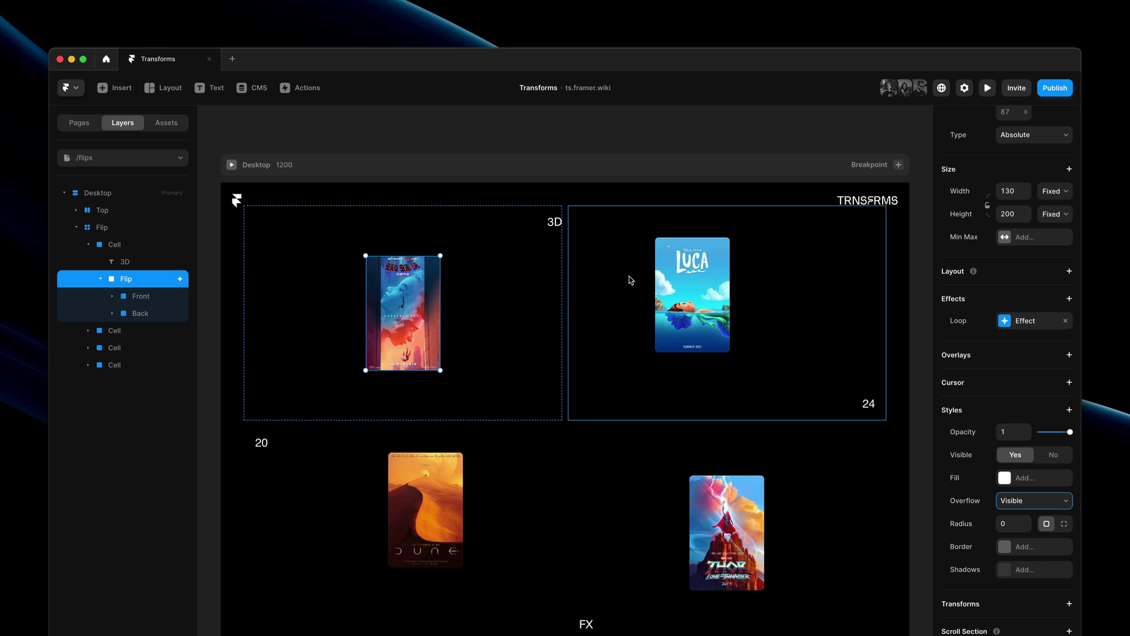
Preview the flip, then give the Flip layer Preserve 3D and a 1200 perspective.
left_click(233, 165)
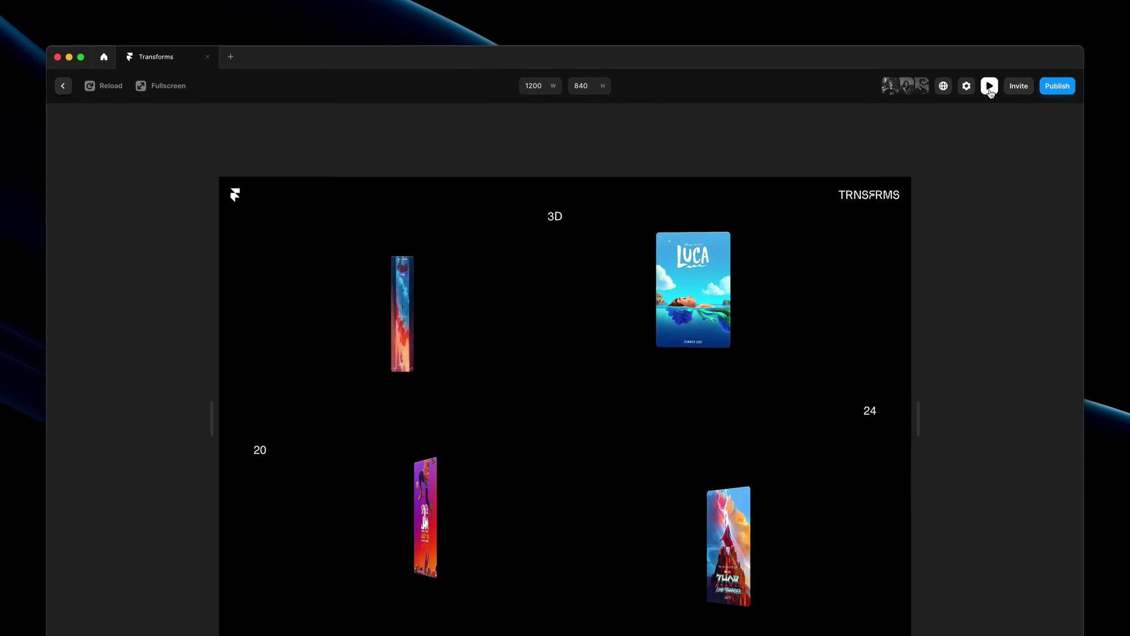
left_click(984, 95)
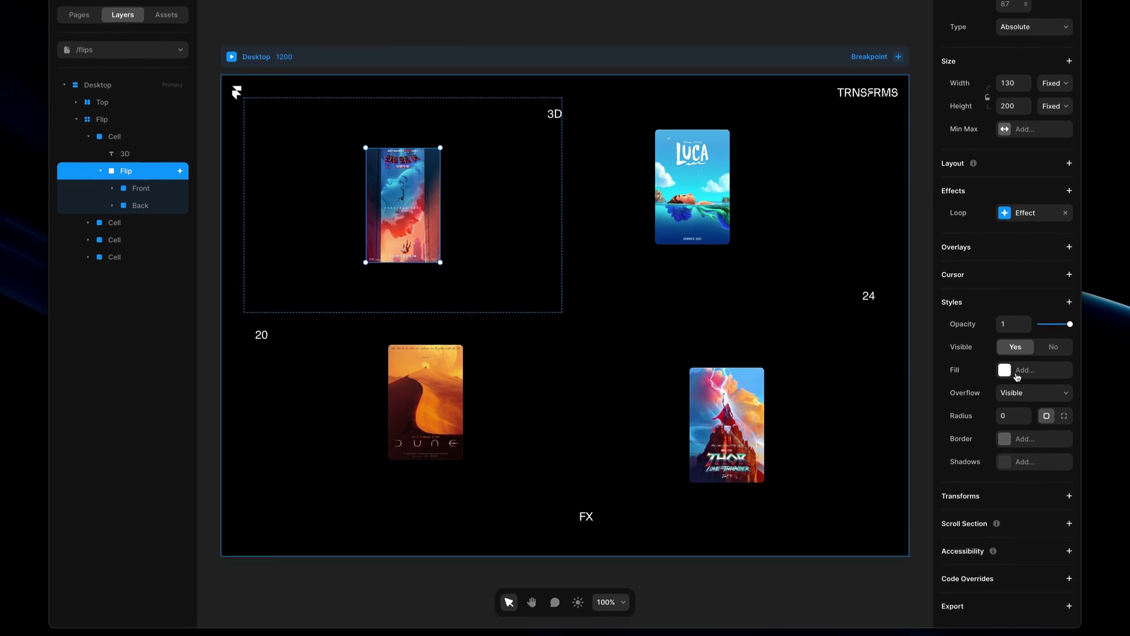
left_click(1015, 609)
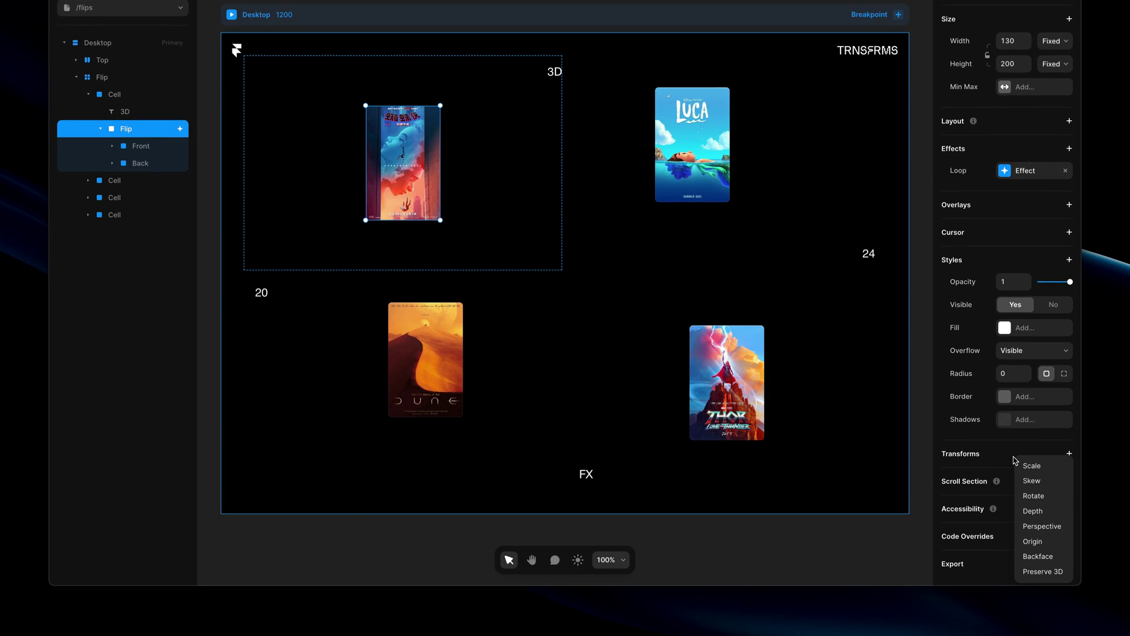
left_click(1042, 571)
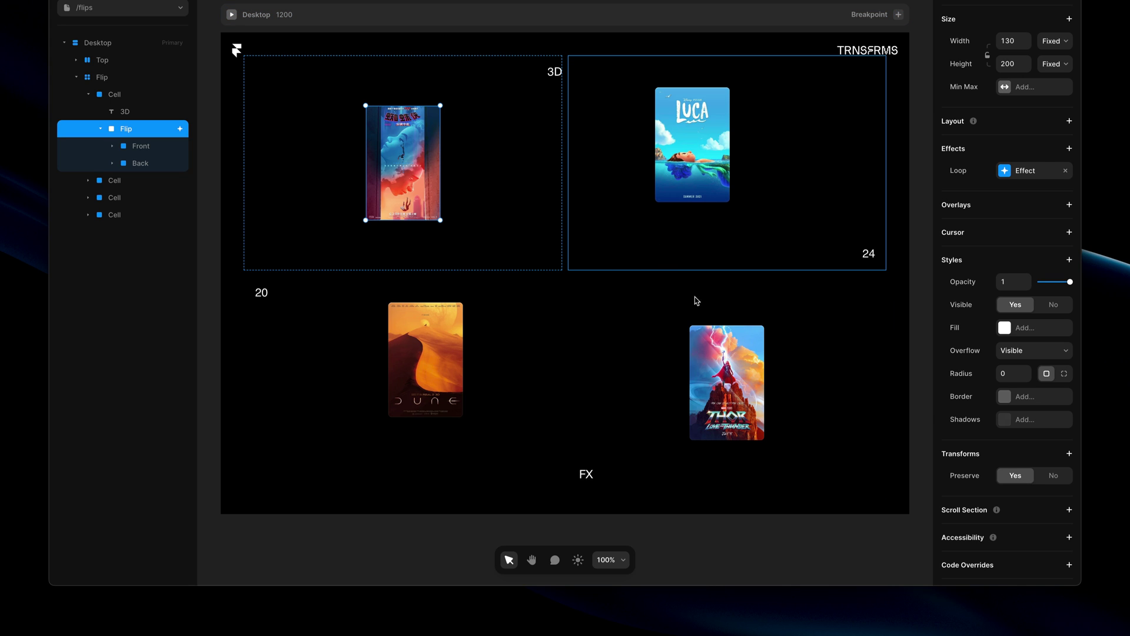
left_click(1004, 456)
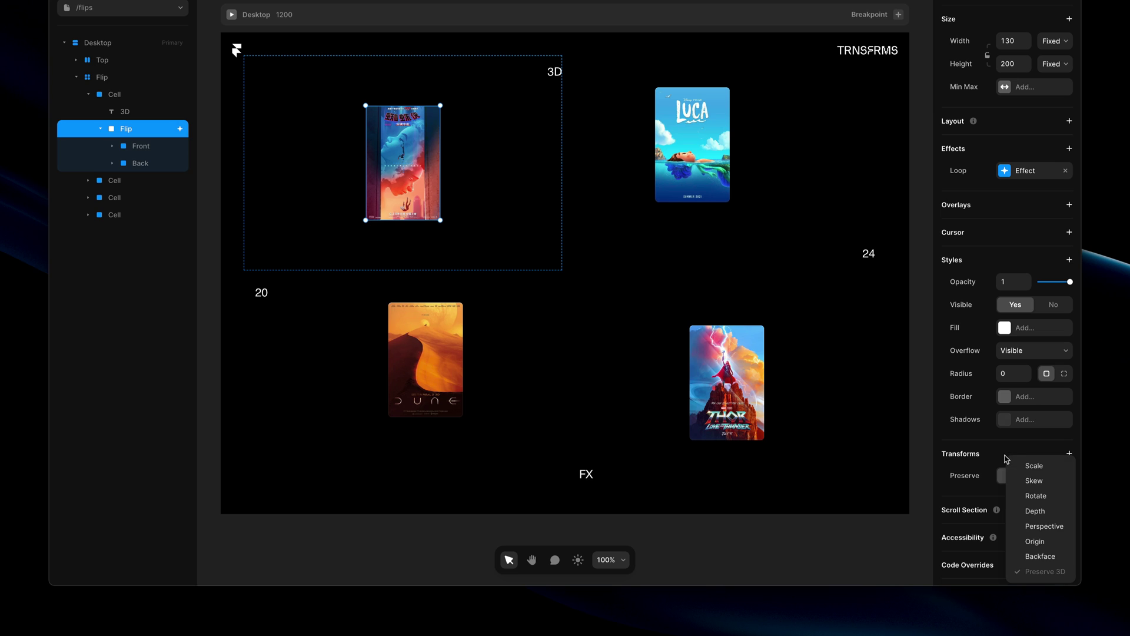
left_click(1030, 527)
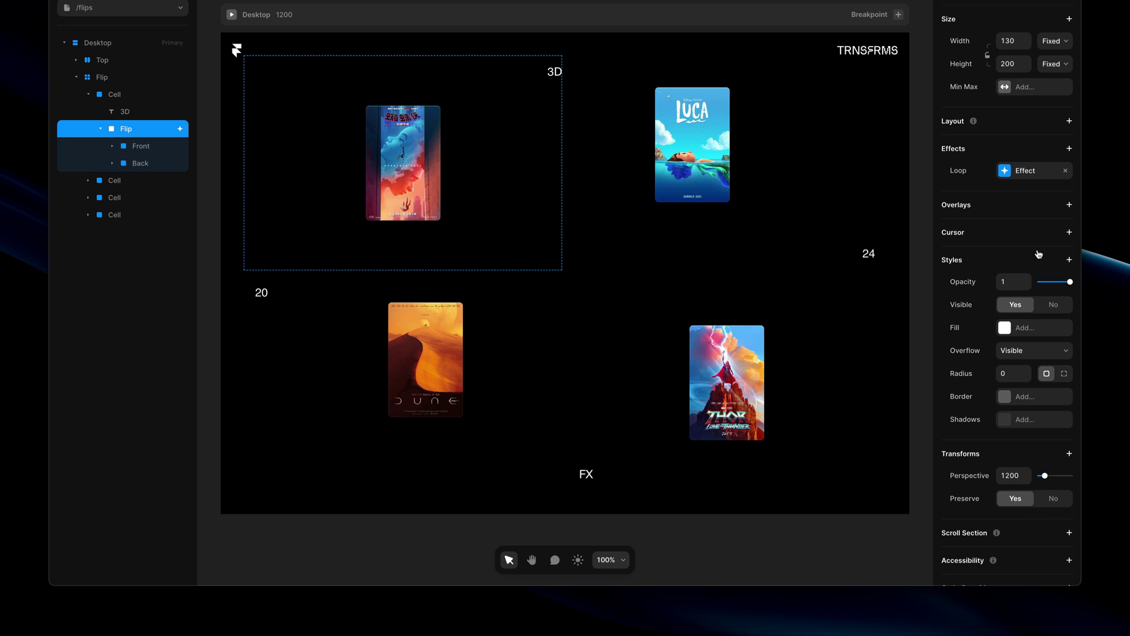
Set the Flip loop's transition to linear with a 4-second time.
left_click(1026, 173)
left_click(859, 395)
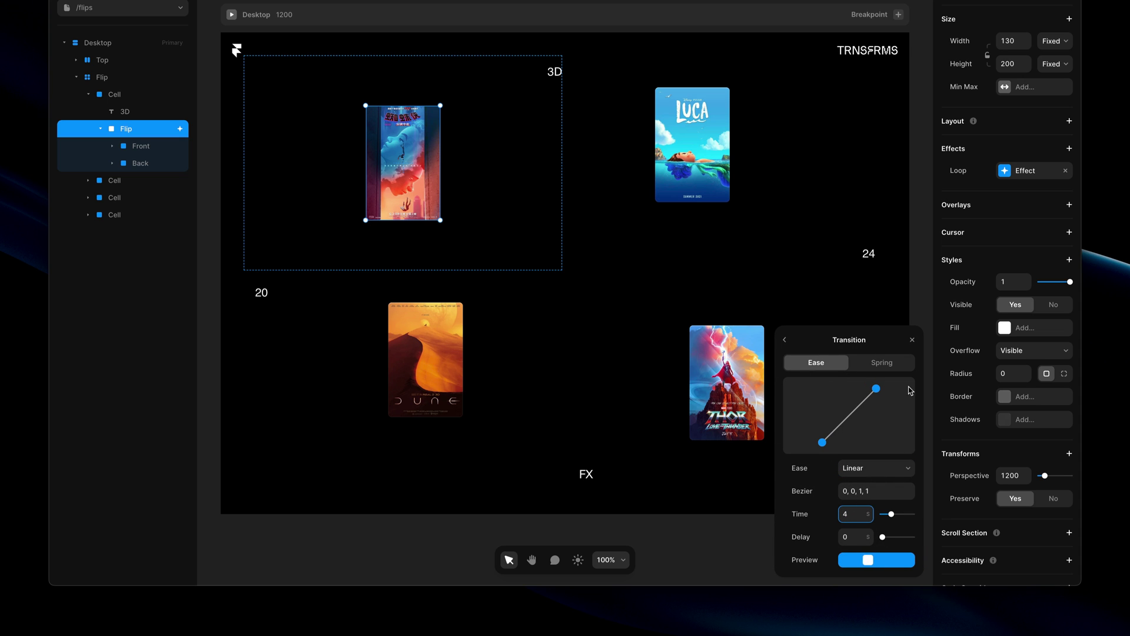
left_click(913, 340)
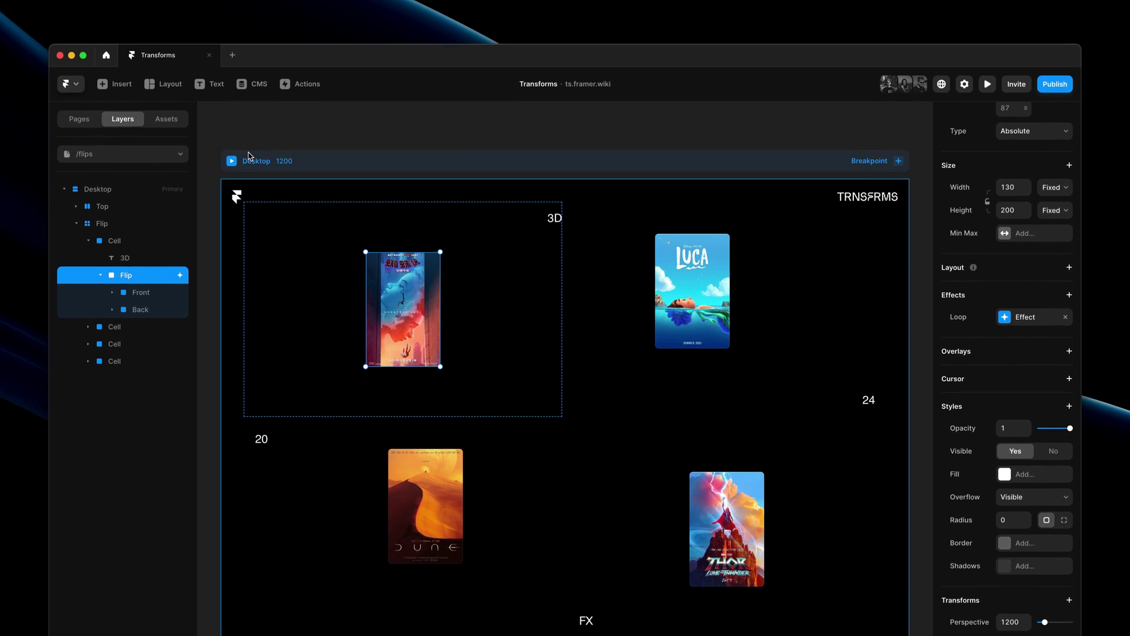
left_click(233, 165)
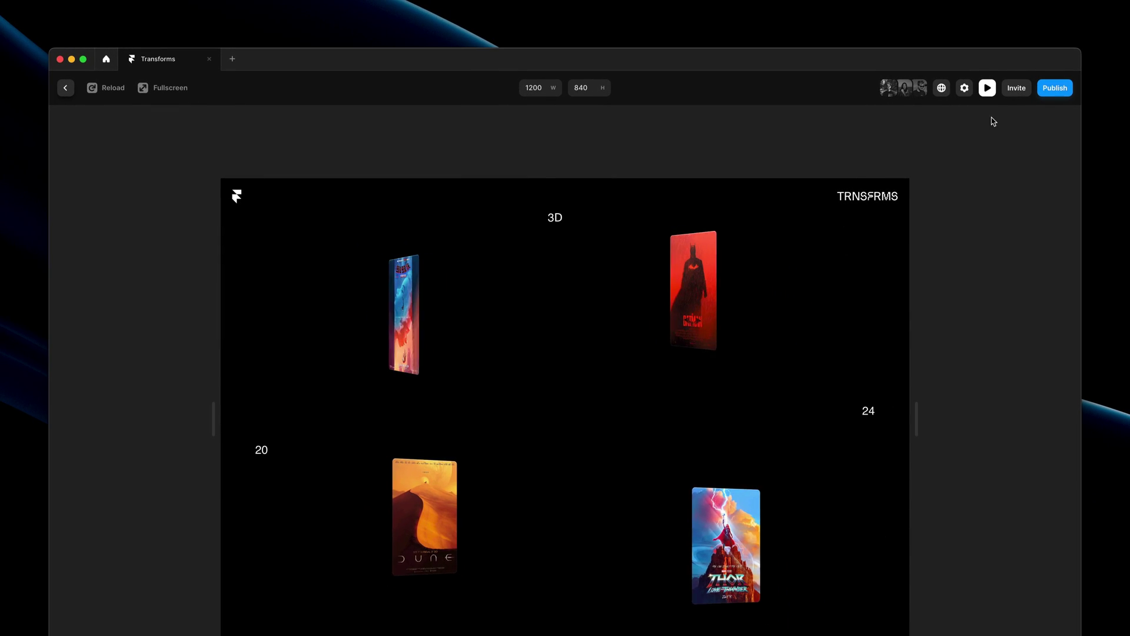
left_click(988, 90)
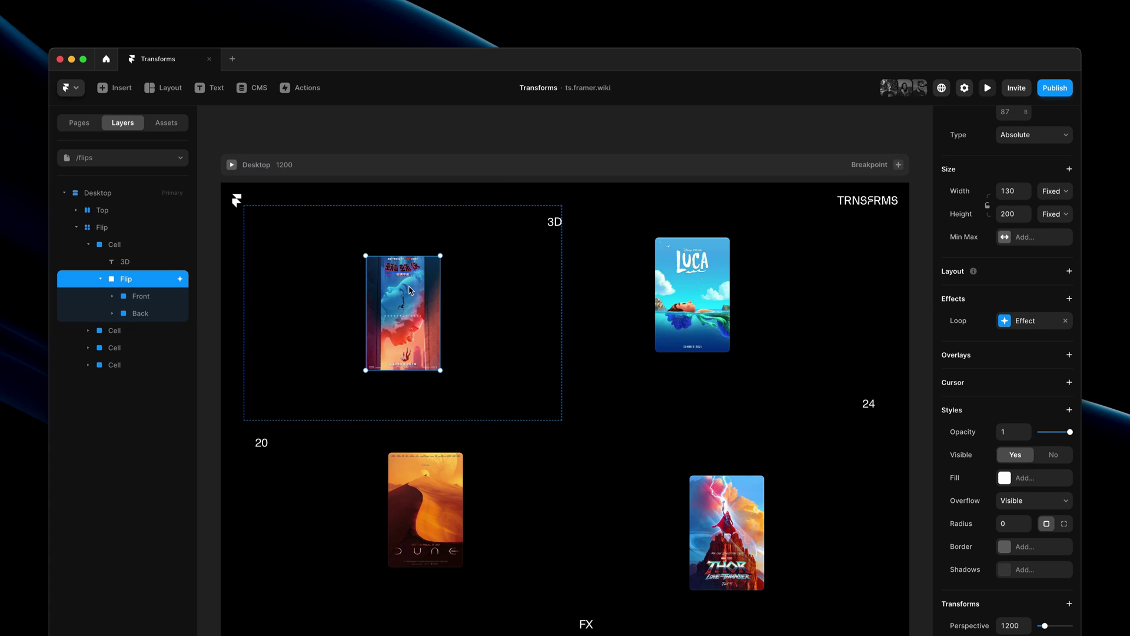
Wrap the Flip layer in a new frame with Overflow set to Visible.
right_click(163, 282)
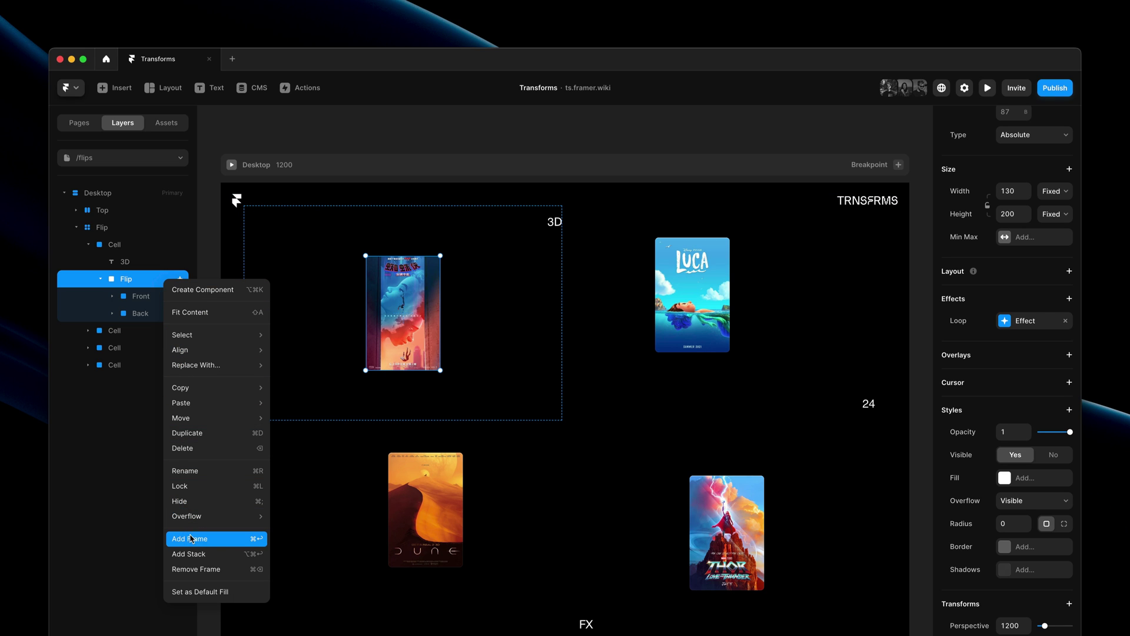
left_click(229, 541)
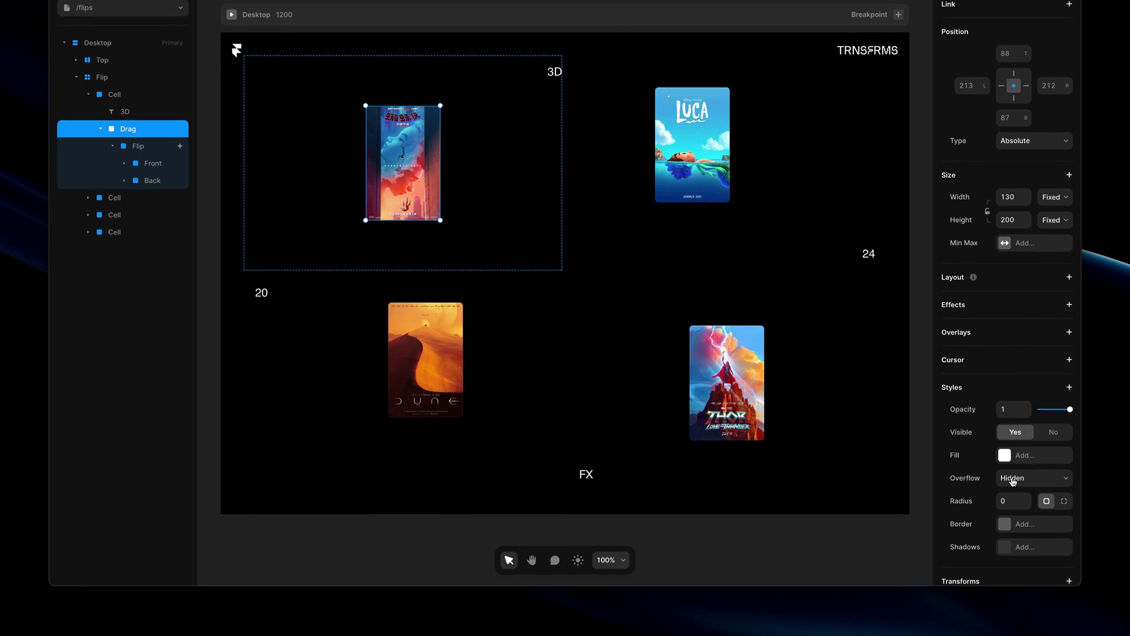
left_click(1020, 491)
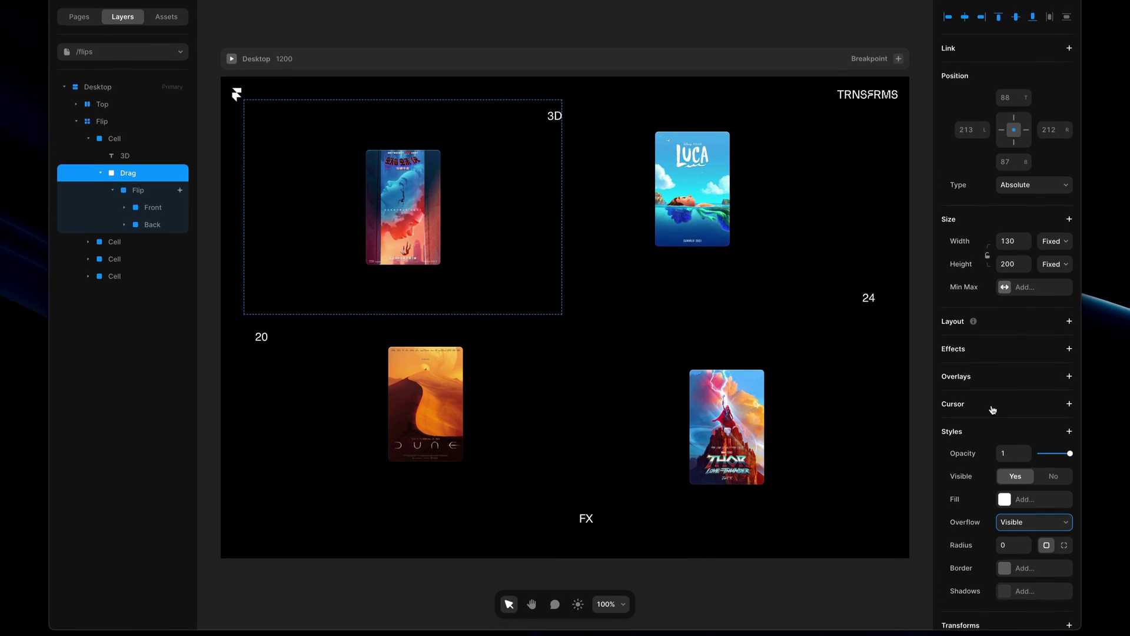
Add a Drag effect to the wrapper frame and preview dragging the card.
left_click(995, 304)
left_click(1000, 522)
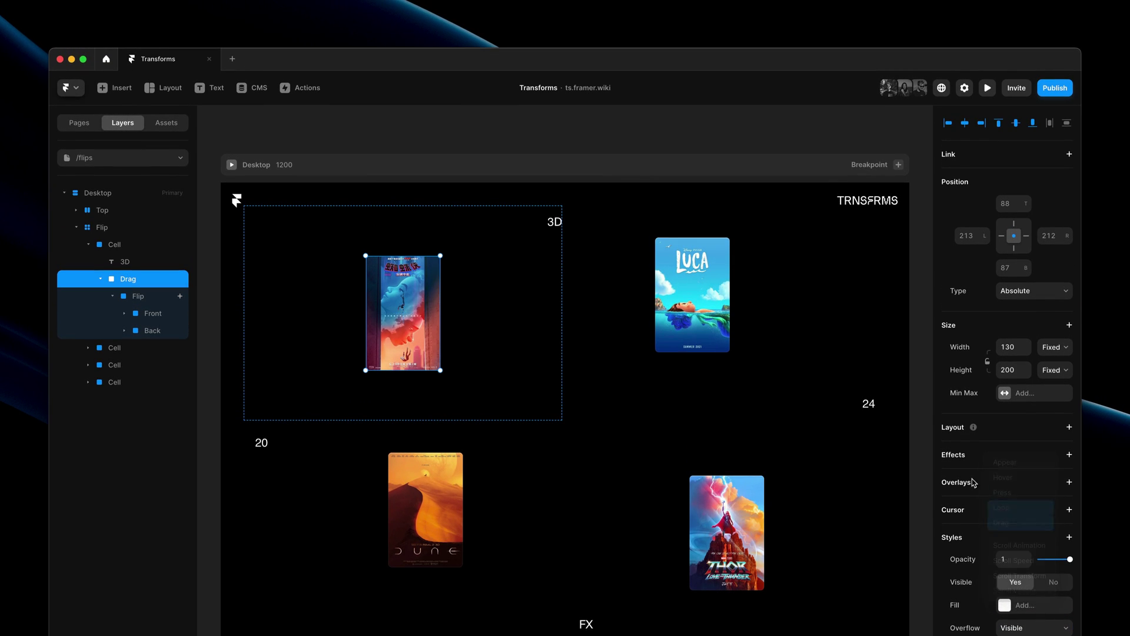
left_click(231, 165)
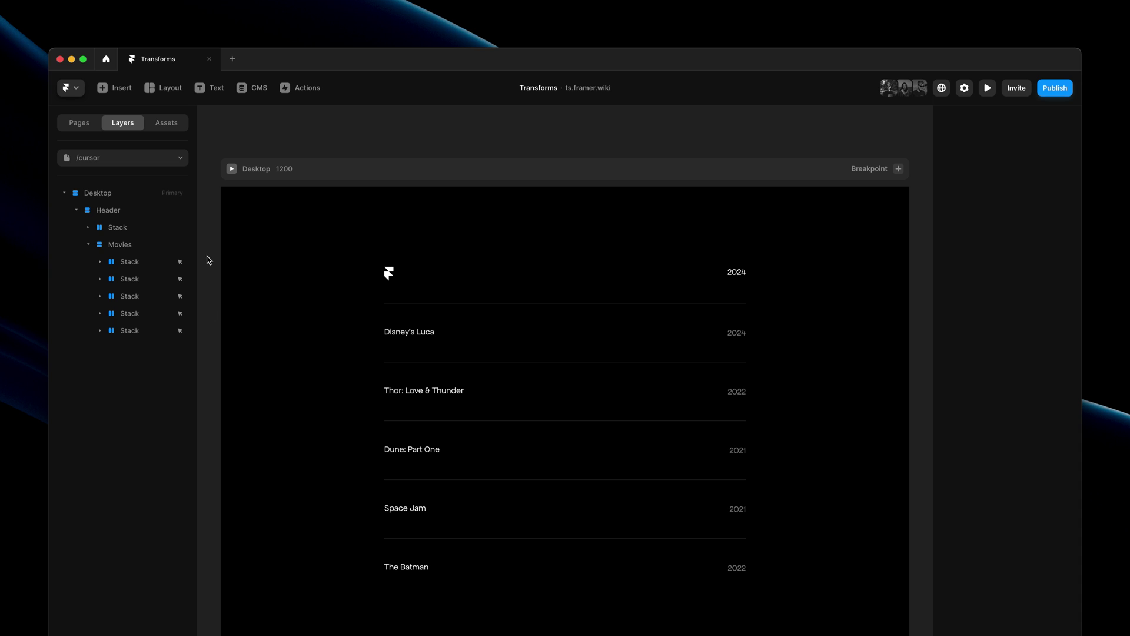
Preview the /cursor page to try the tilting poster hover on the movie rows.
left_click(231, 169)
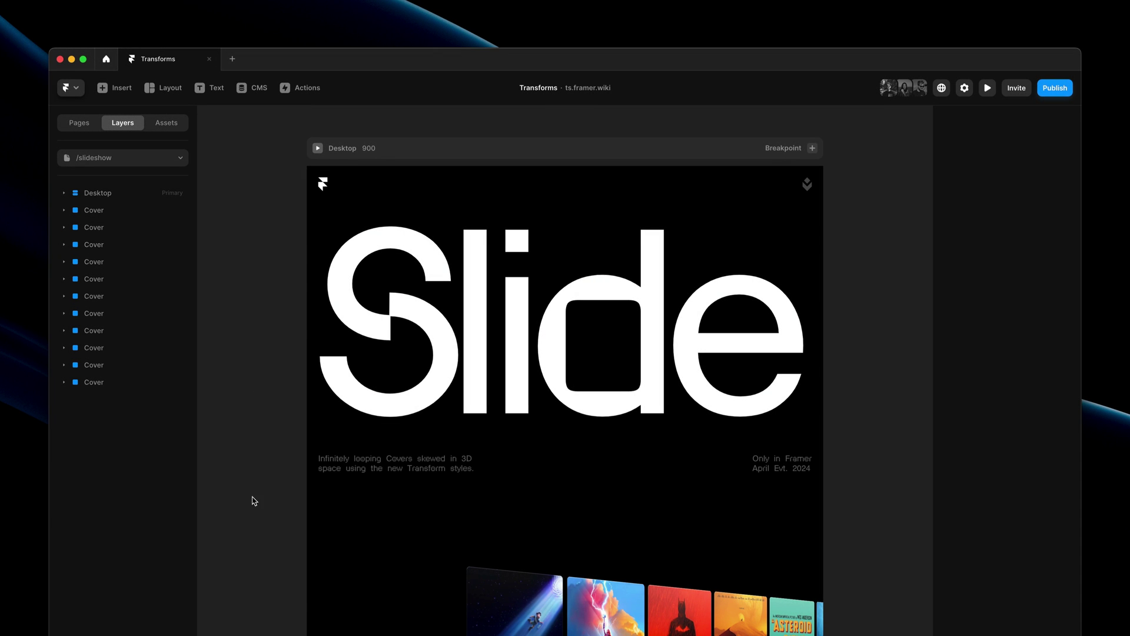
Lower the slideshow covers' Rotate Y from 40° to 31° and preview the page.
scroll(254, 501, "down", 5)
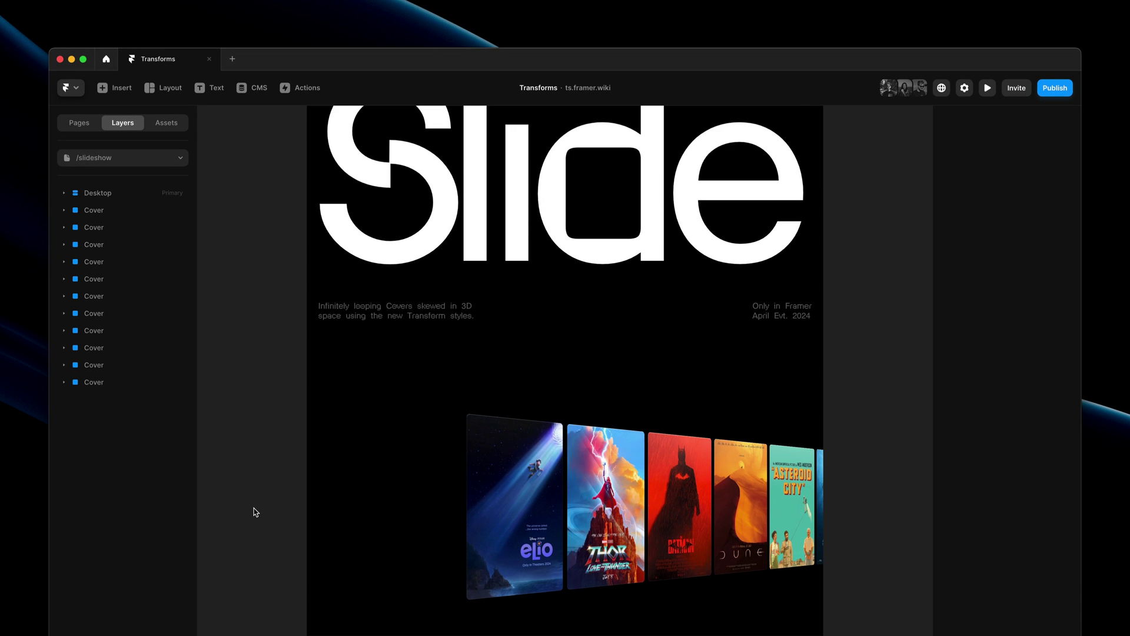
left_click(552, 502)
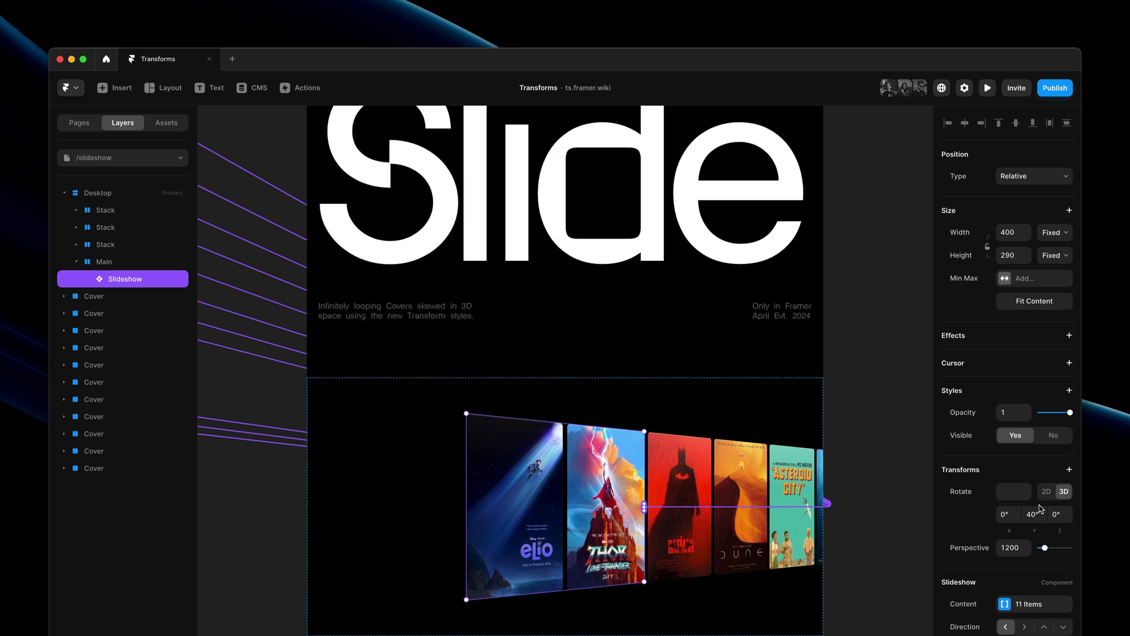
mouse_move(1041, 518)
left_mouse_down()
mouse_move(1044, 527)
mouse_move(1046, 508)
mouse_move(1036, 515)
left_mouse_up()
key("super+p")
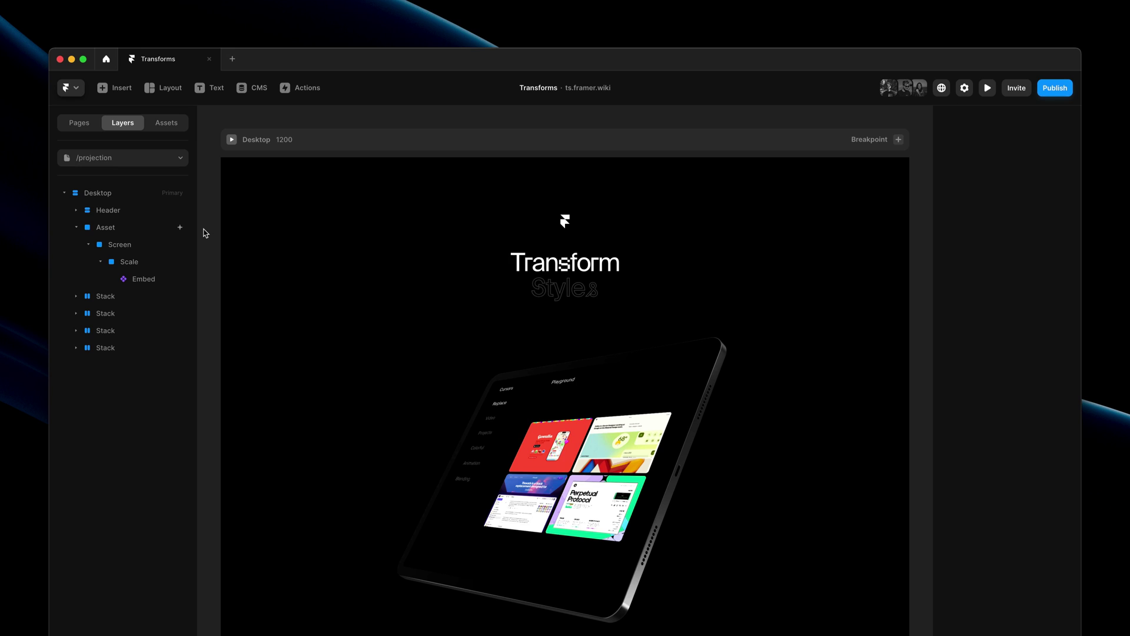
Preview the /projection page's tilted tablet mockup full-window.
key("super+p")
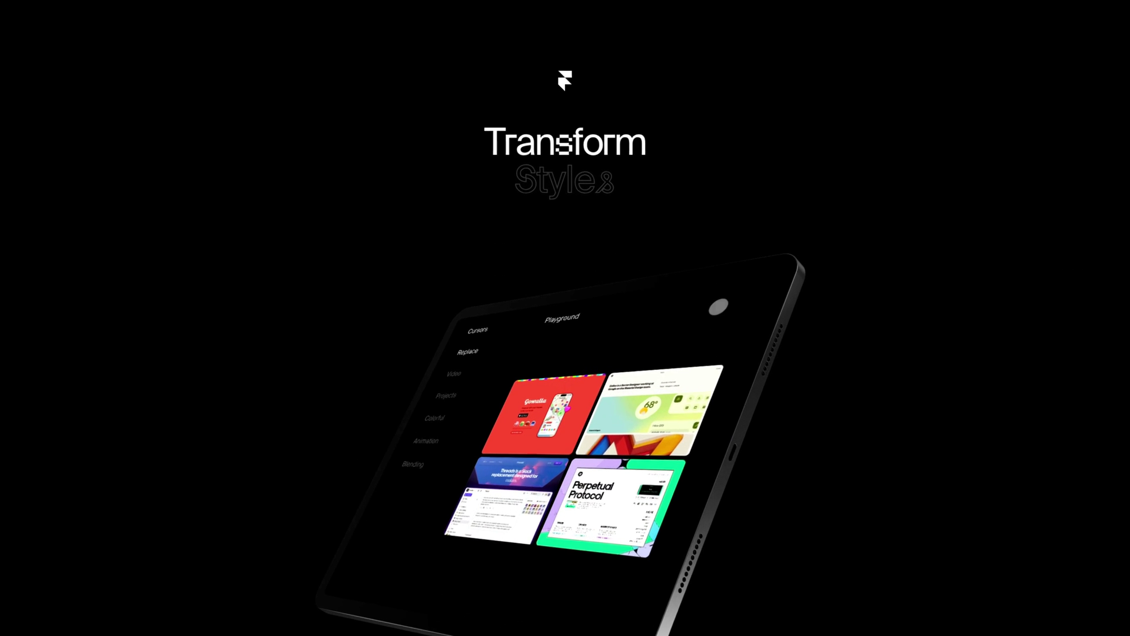